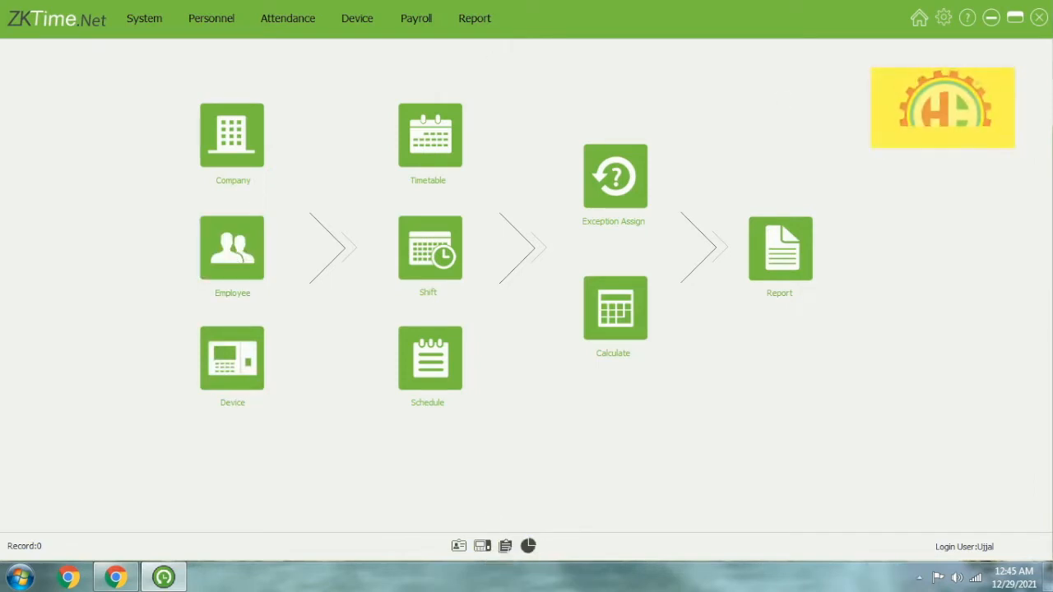
# Add the positions Executive and Asst. Manager under Heartz Bangla Ltd. in the personnel settings.
pyautogui.click(242, 149)
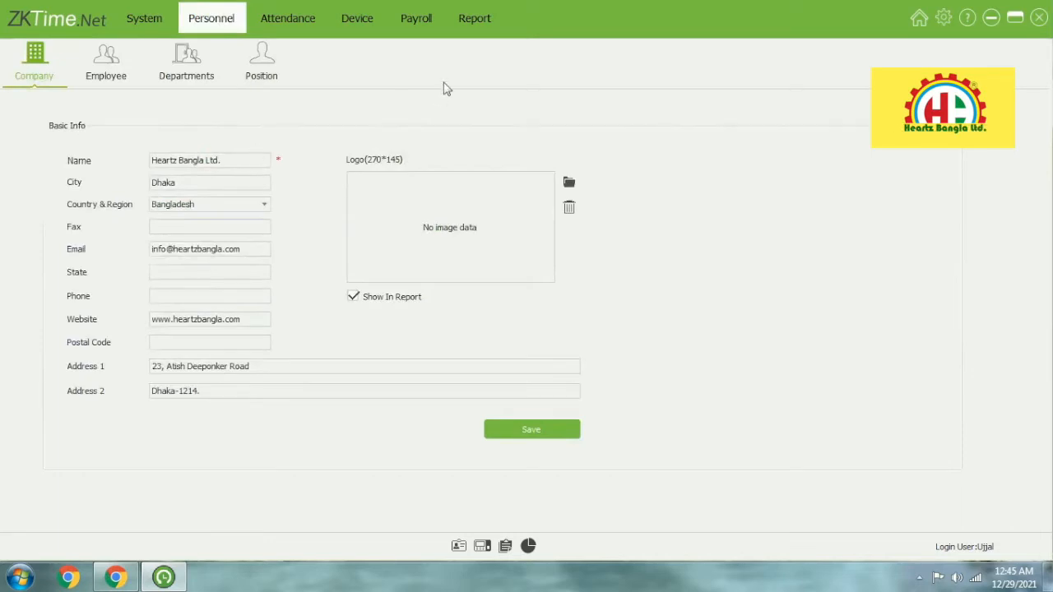
pyautogui.click(265, 71)
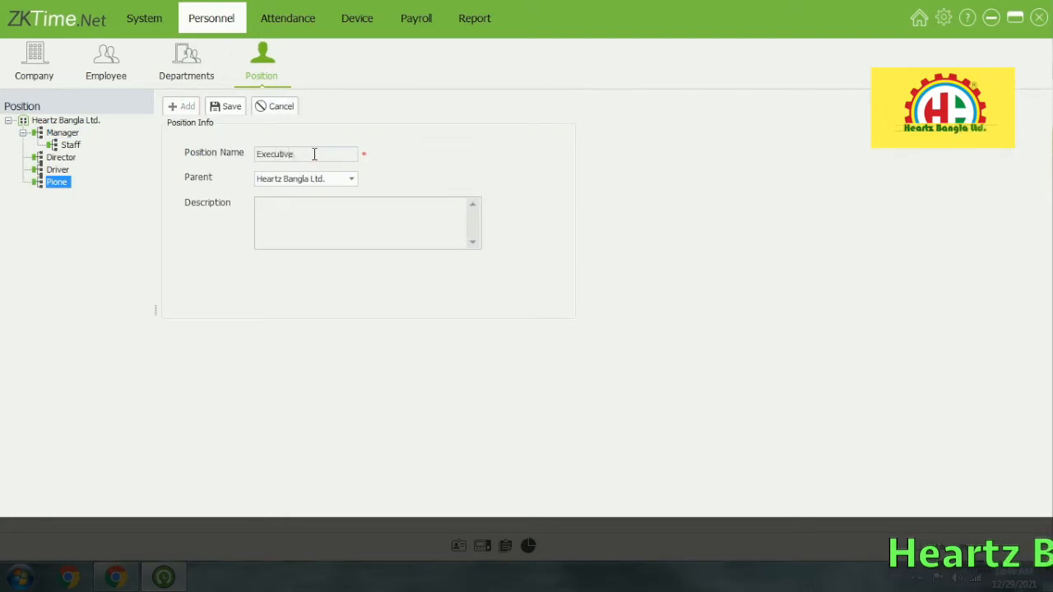
pyautogui.click(230, 106)
pyautogui.click(190, 105)
pyautogui.click(228, 110)
# Add the positions Manager and General Manager directly under Heartz Bangla Ltd.
pyautogui.click(186, 107)
pyautogui.click(285, 155)
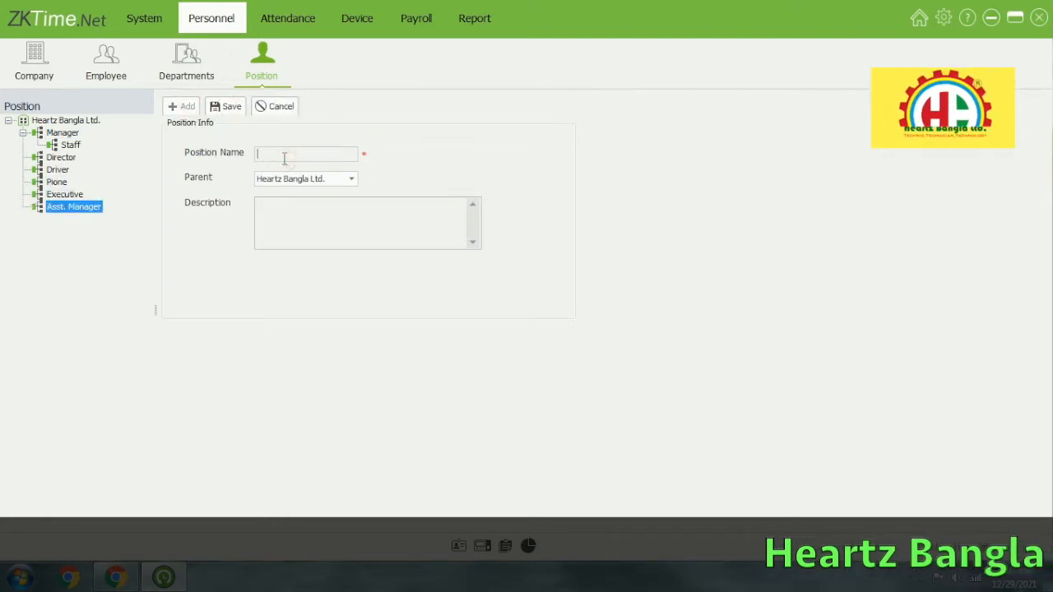
pyautogui.write('Manager')
pyautogui.click(225, 110)
pyautogui.click(185, 107)
pyautogui.click(281, 152)
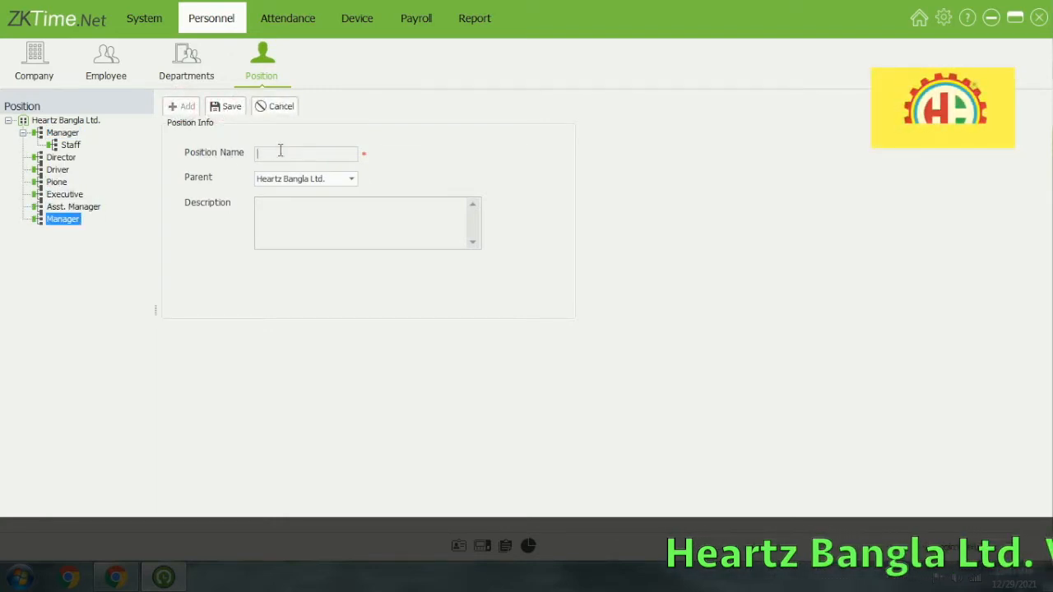
pyautogui.write('General Manager')
pyautogui.click(225, 106)
pyautogui.click(182, 106)
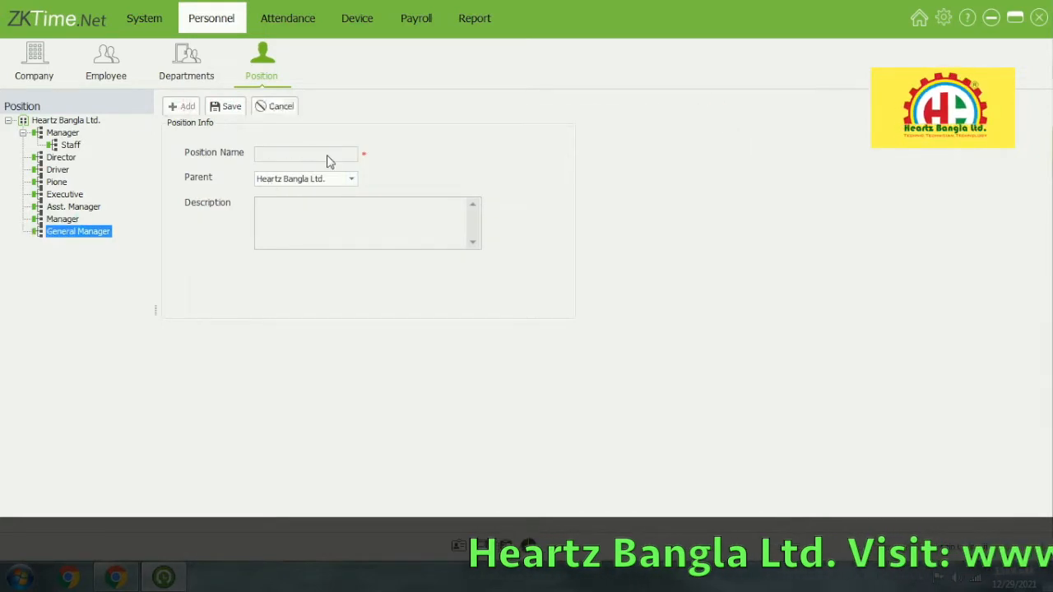
# Add the departments Sales and Engineering under Heartz Bangla Ltd.
pyautogui.click(186, 64)
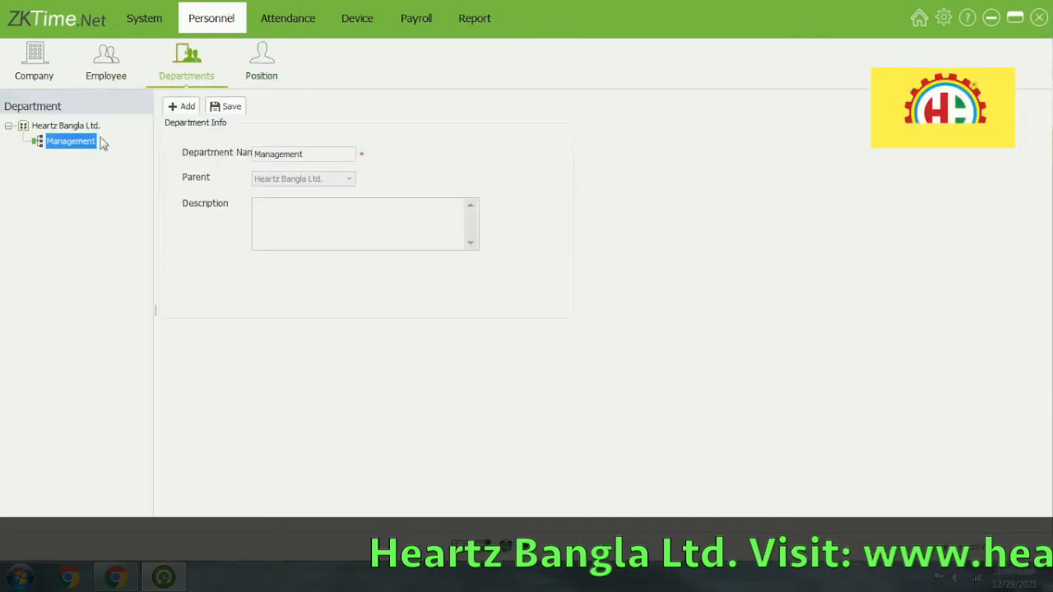
pyautogui.click(183, 107)
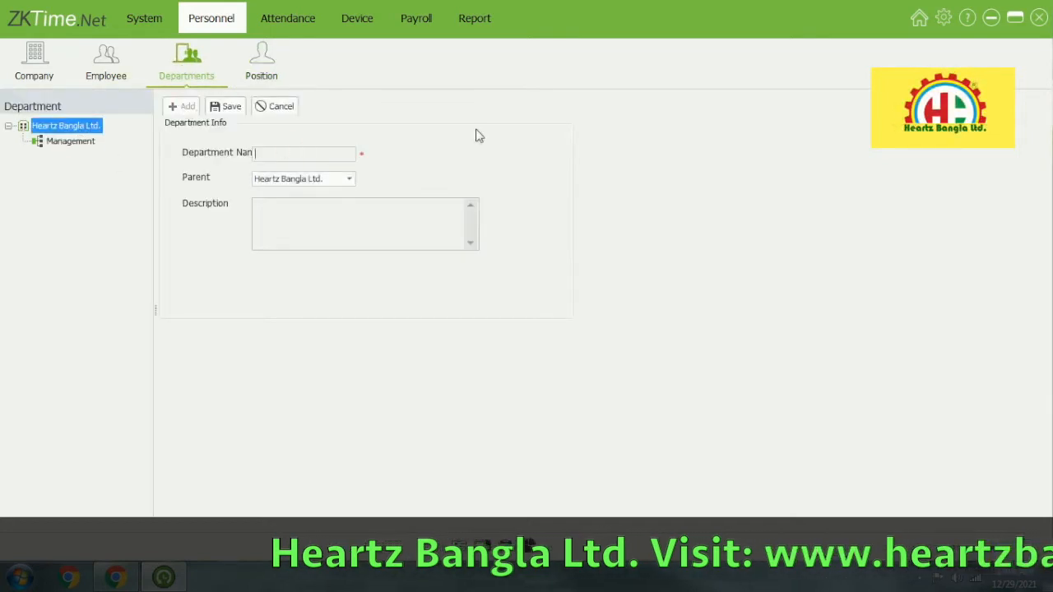
pyautogui.click(230, 111)
pyautogui.click(182, 107)
pyautogui.click(284, 154)
pyautogui.write('Engineering')
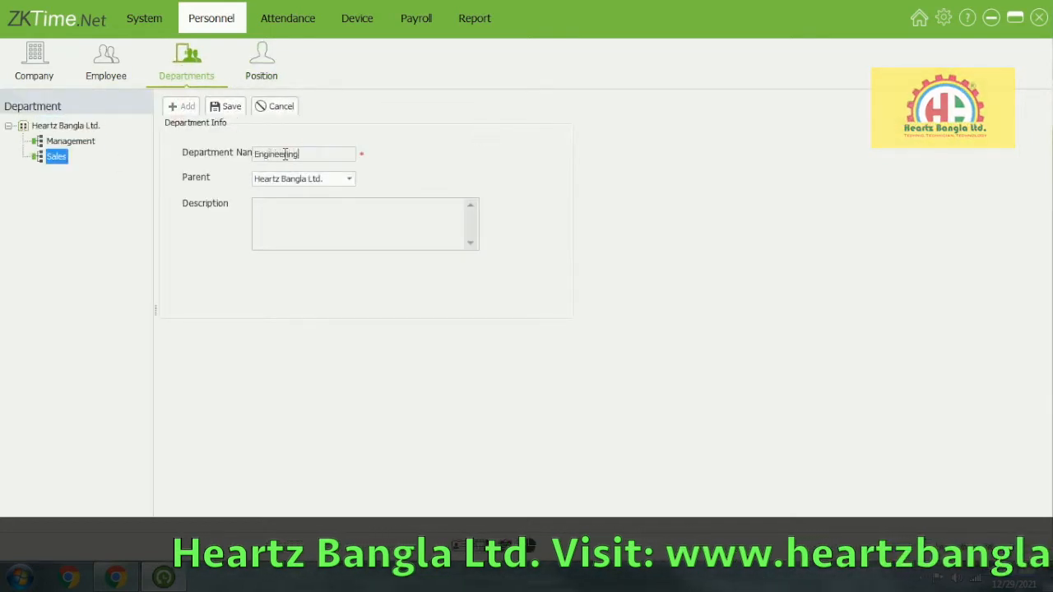
pyautogui.click(226, 107)
# Add the departments Account and Project under Heartz Bangla Ltd.
pyautogui.click(182, 107)
pyautogui.click(282, 156)
pyautogui.write('Account')
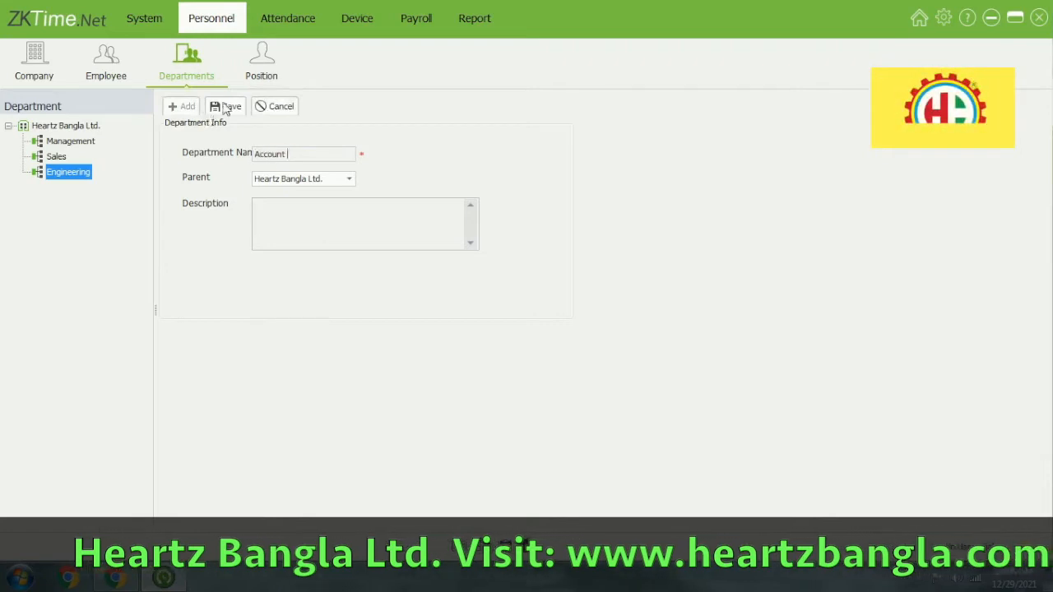
pyautogui.click(224, 108)
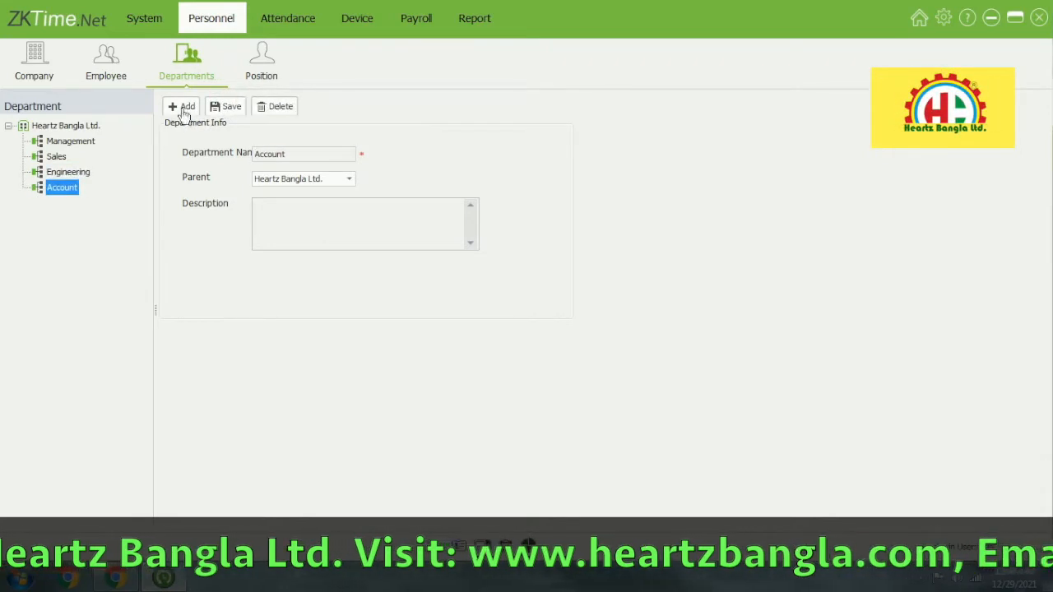
pyautogui.click(182, 107)
pyautogui.click(277, 151)
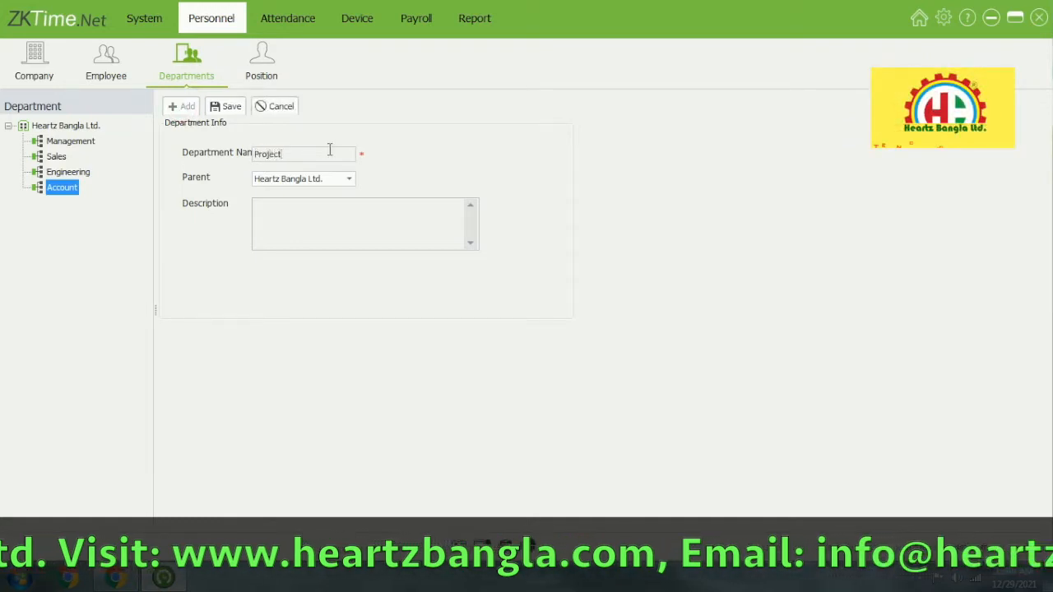
pyautogui.click(218, 109)
# Add the departments Transport and Marketing under Heartz Bangla Ltd.
pyautogui.click(179, 107)
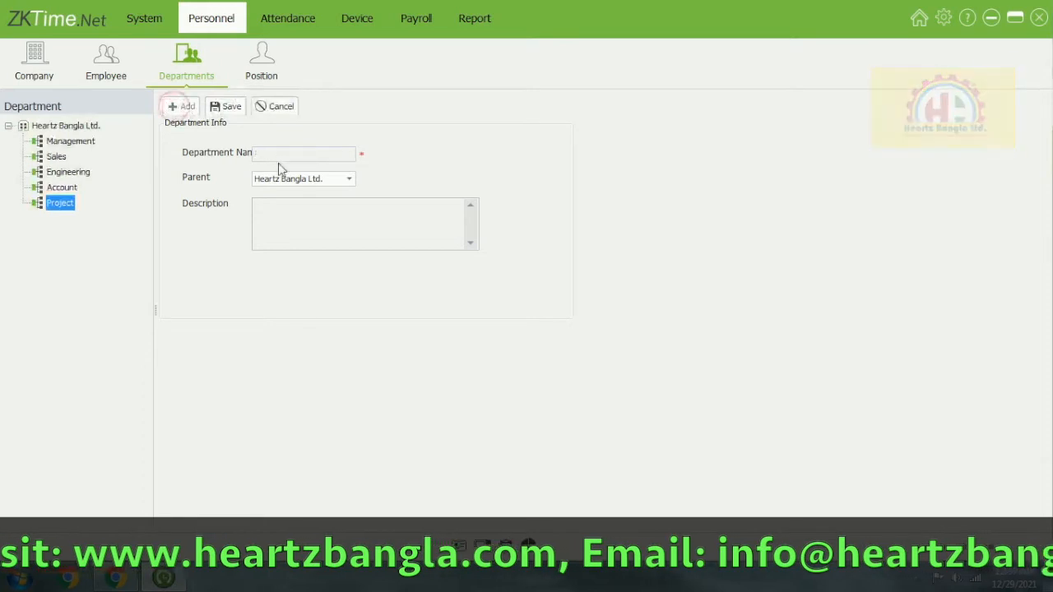
pyautogui.write('Tra')
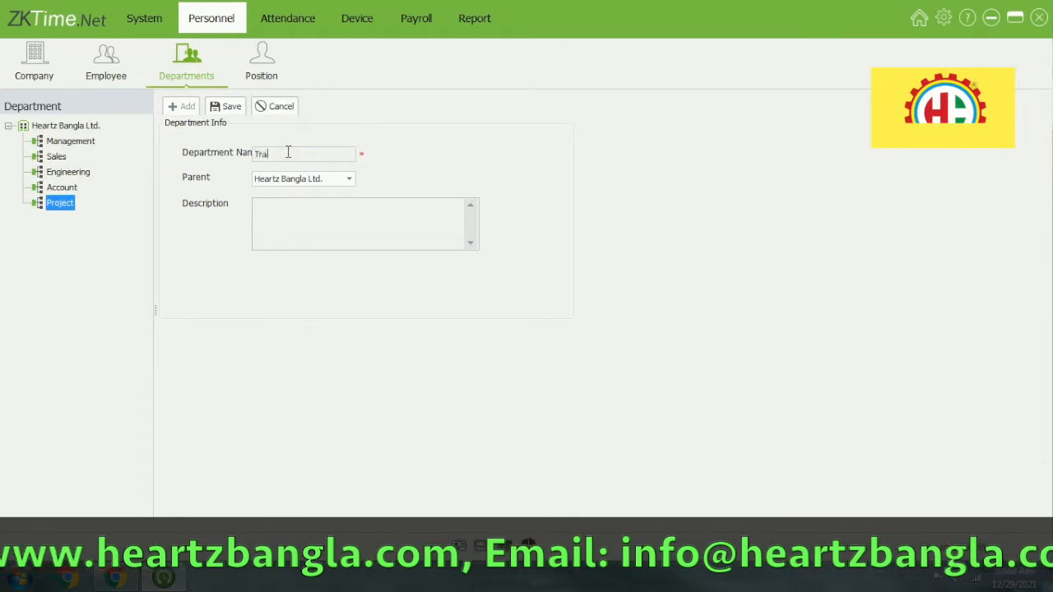
pyautogui.write('nsport')
pyautogui.click(216, 106)
pyautogui.click(186, 108)
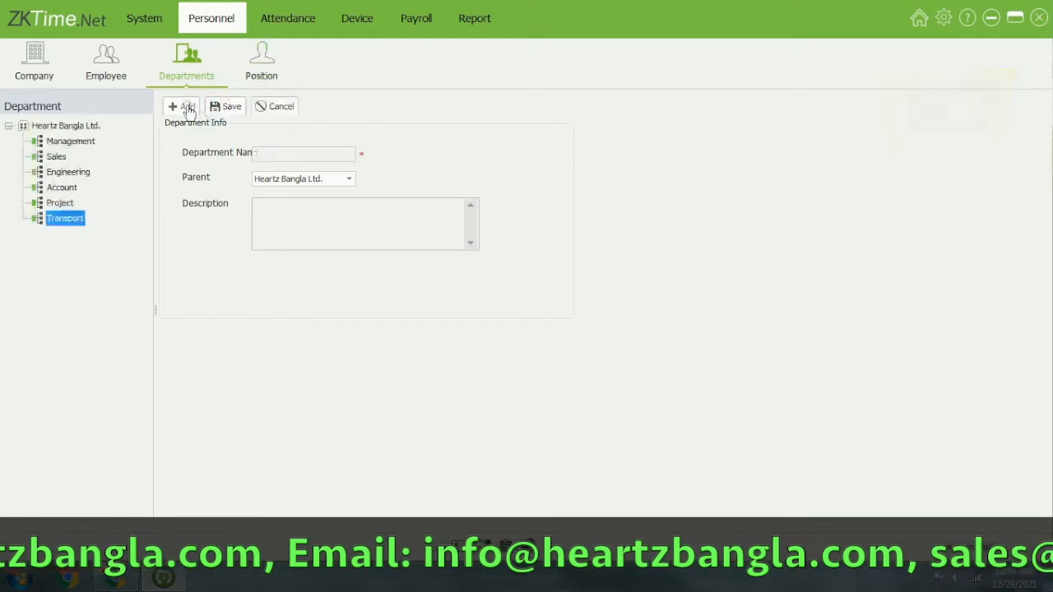
pyautogui.click(317, 152)
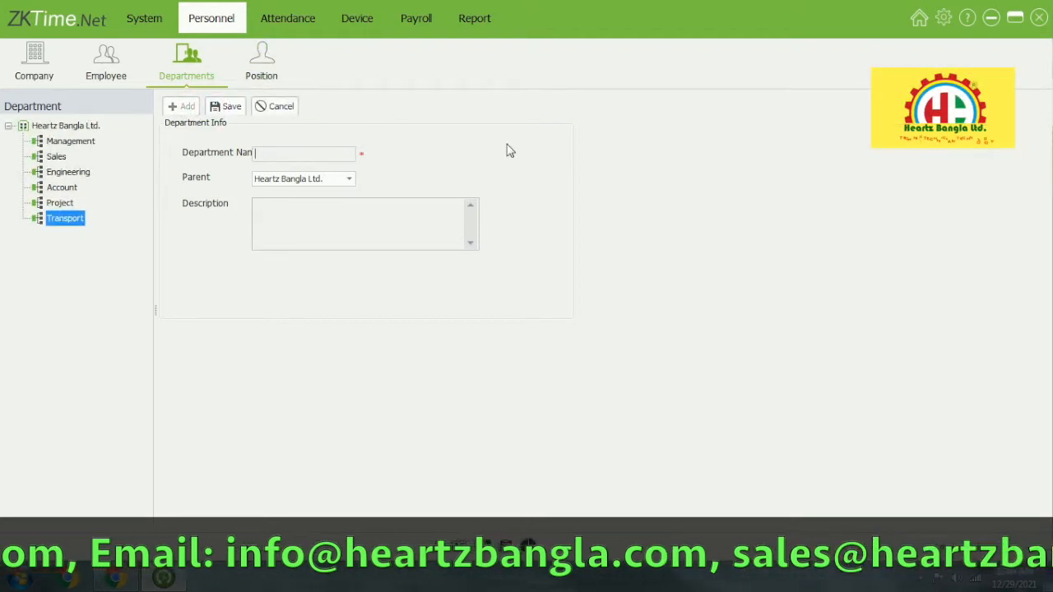
pyautogui.write('Marketing')
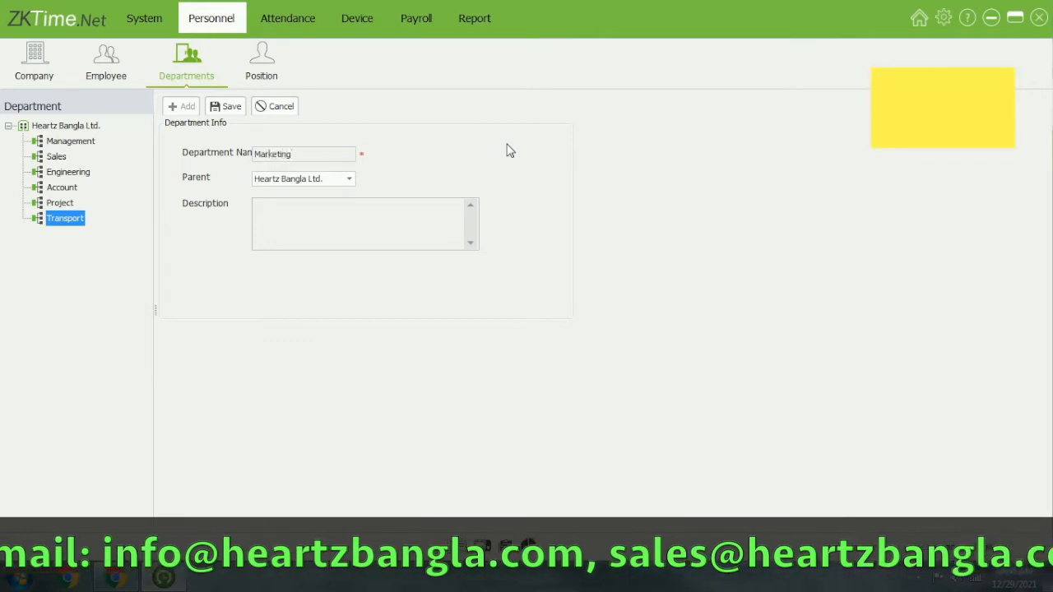
pyautogui.click(226, 107)
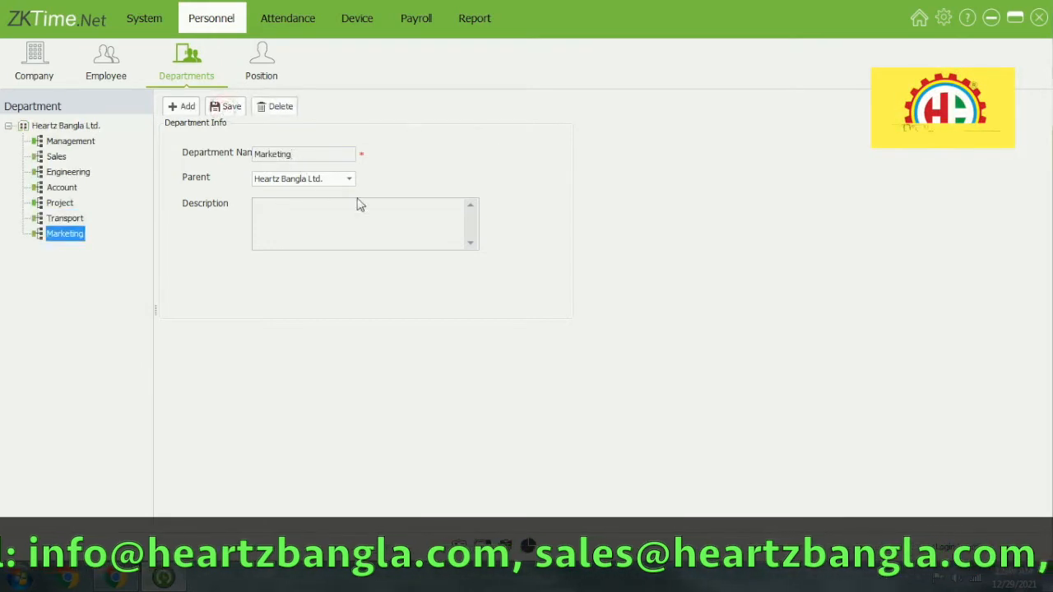
# Add the departments Maintenance and Electrical under Heartz Bangla Ltd.
pyautogui.click(187, 111)
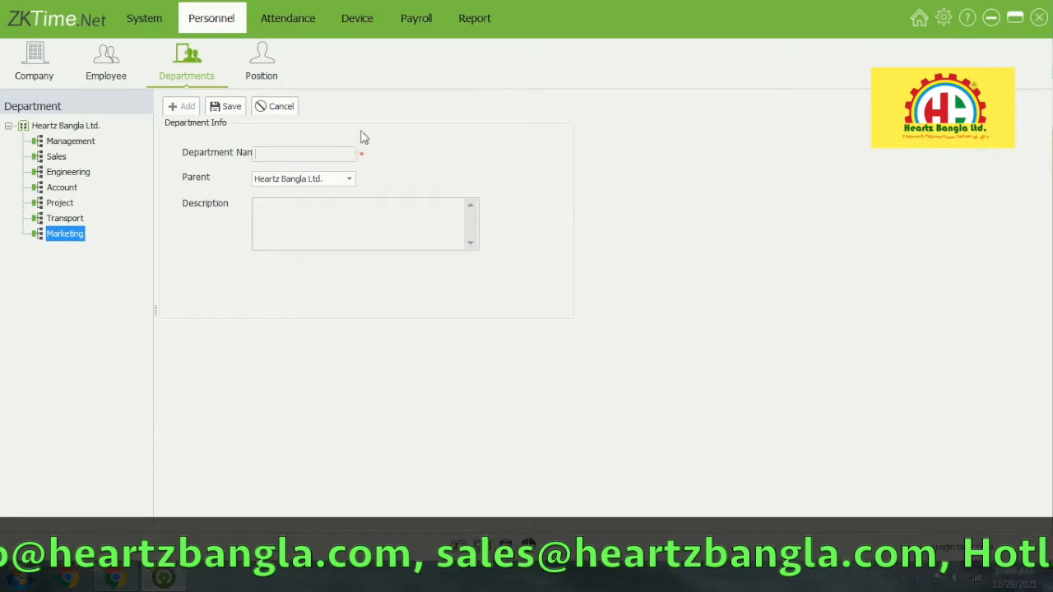
pyautogui.write('Maintenance')
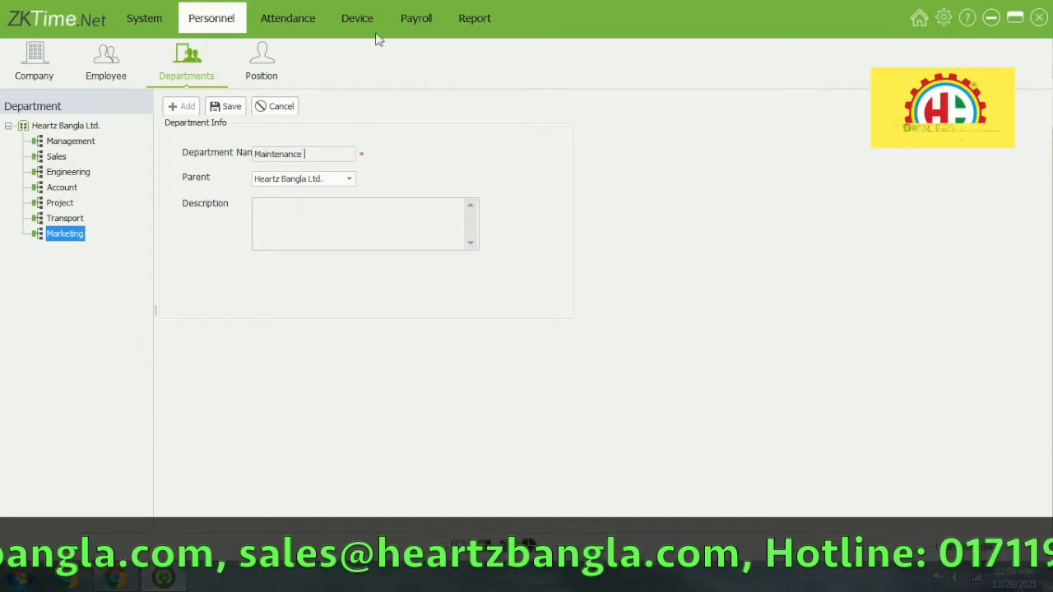
pyautogui.click(229, 110)
pyautogui.click(190, 108)
pyautogui.click(278, 154)
pyautogui.write('Electrical')
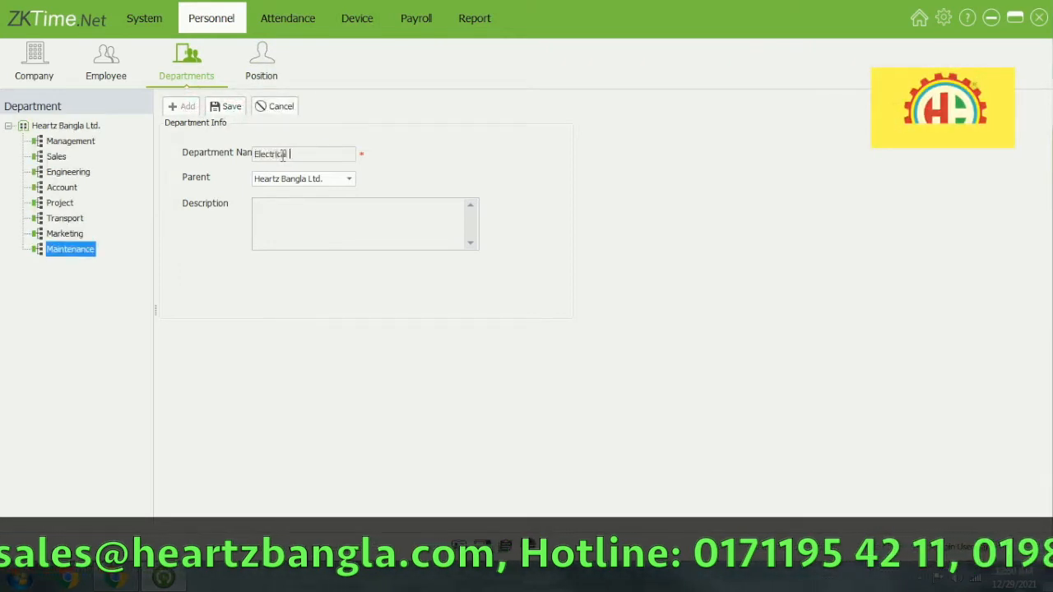
pyautogui.click(223, 109)
# Add the departments Mechanical and Civil under Heartz Bangla Ltd.
pyautogui.click(184, 106)
pyautogui.click(263, 156)
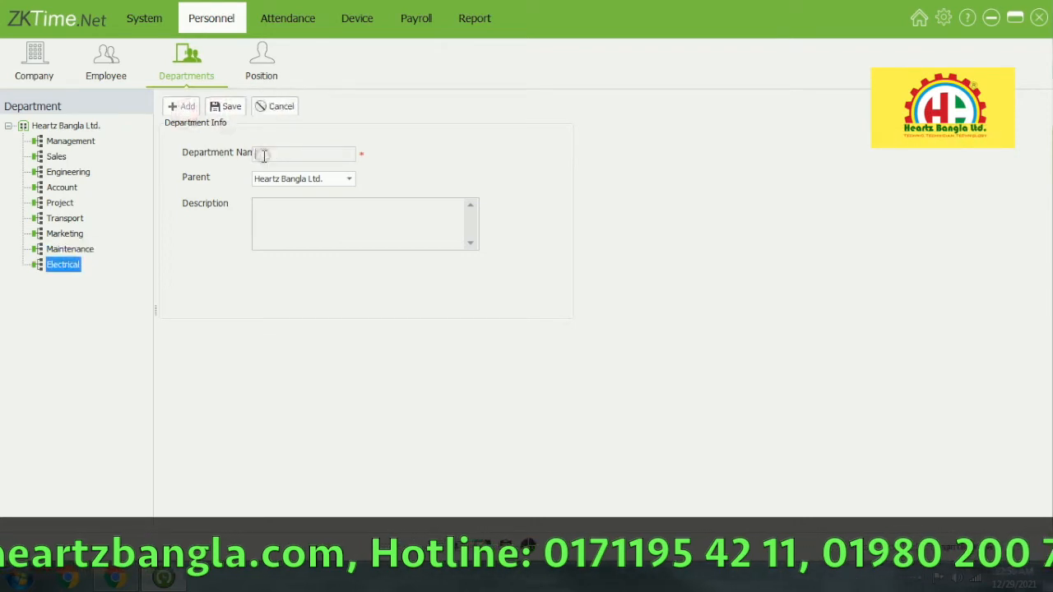
pyautogui.write('Mechanical')
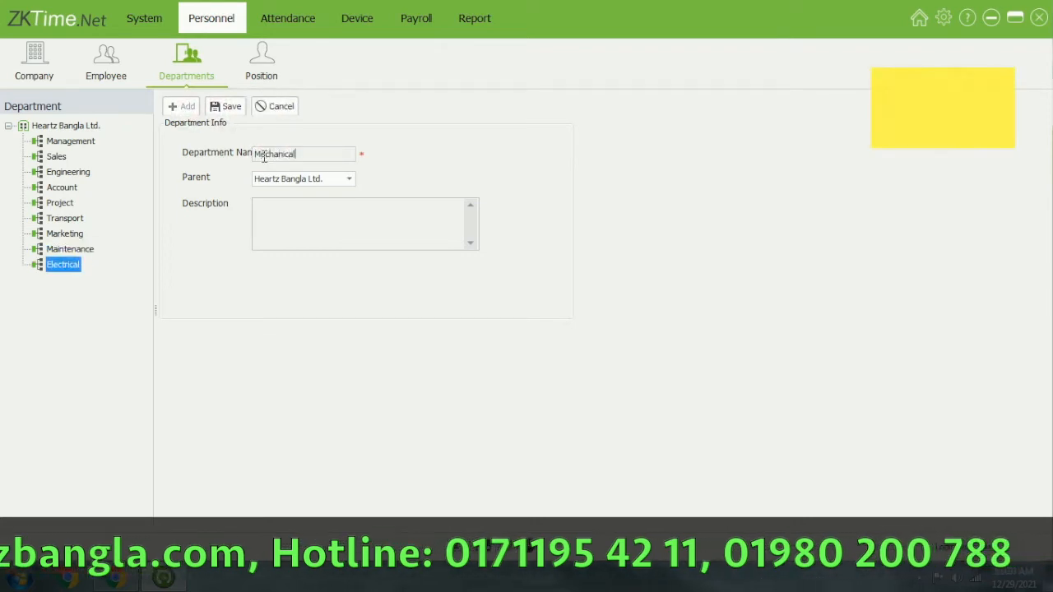
pyautogui.click(225, 106)
pyautogui.click(186, 107)
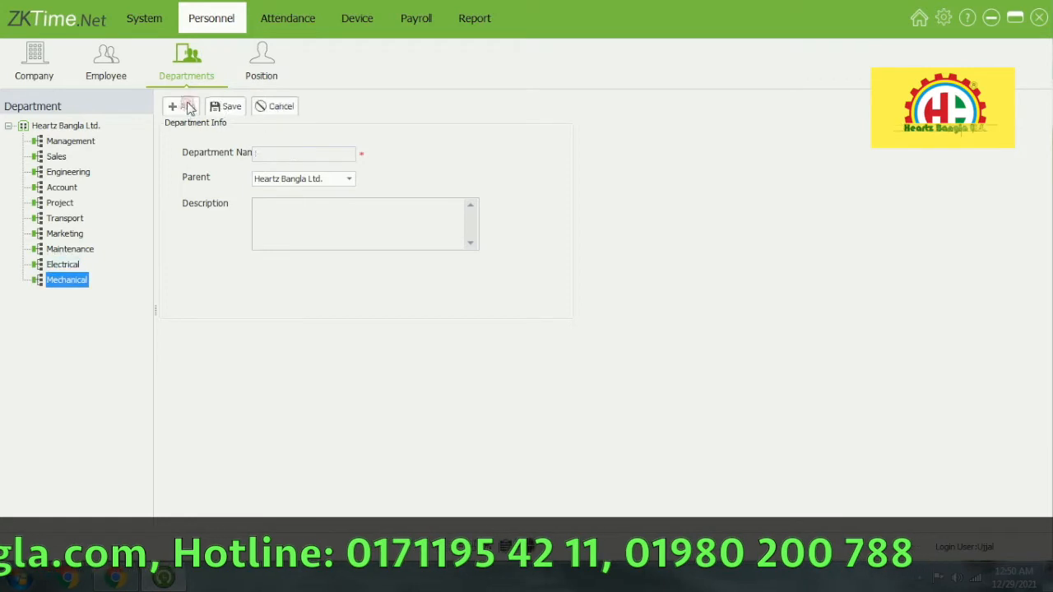
pyautogui.click(274, 152)
pyautogui.write('Civil')
pyautogui.click(230, 108)
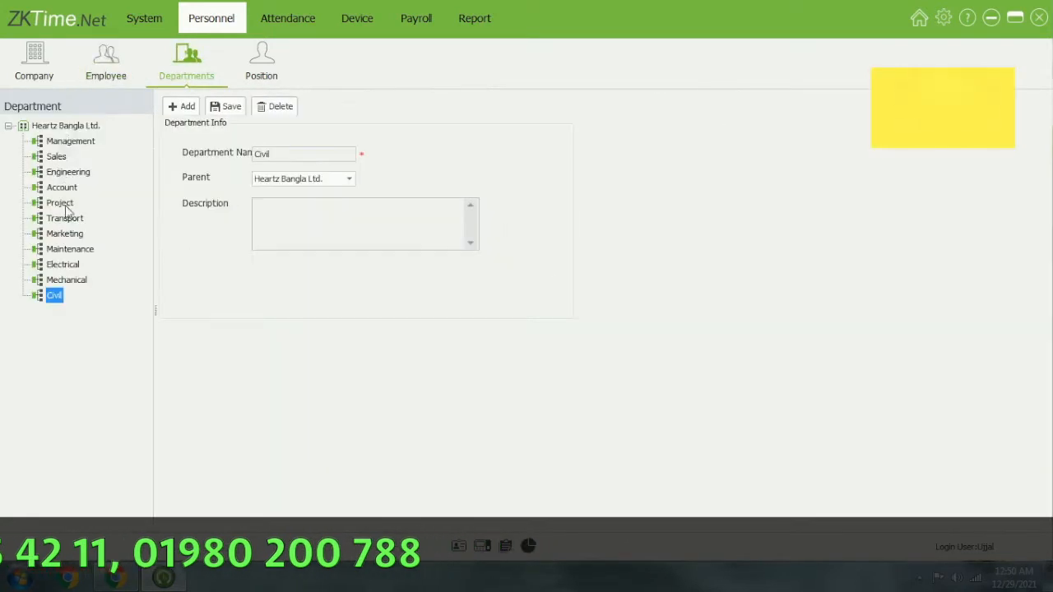
# Start a new employee record and fill in the employee's ID and first name.
pyautogui.click(97, 78)
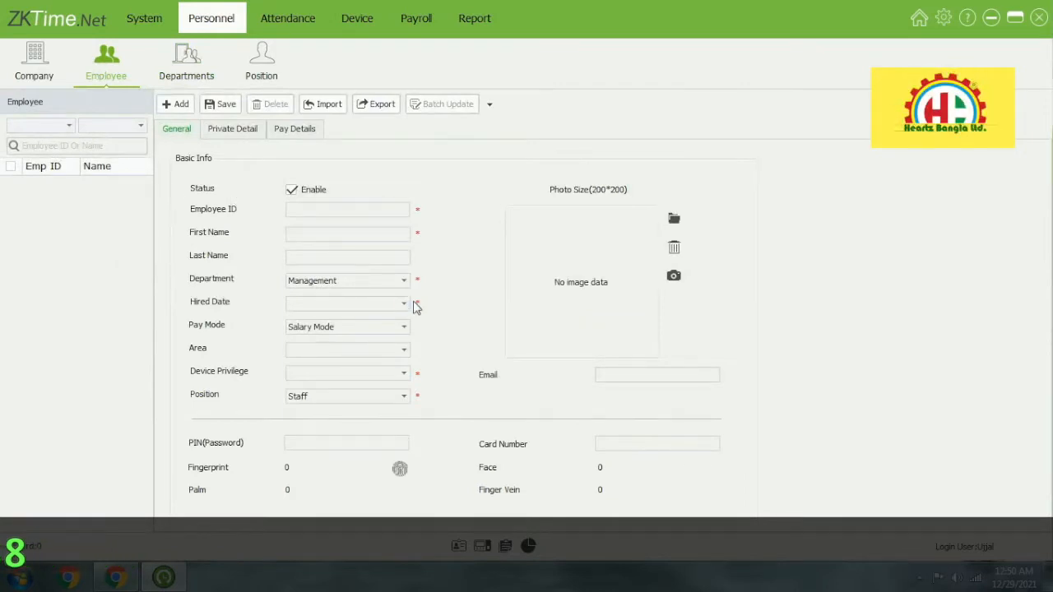
pyautogui.click(404, 281)
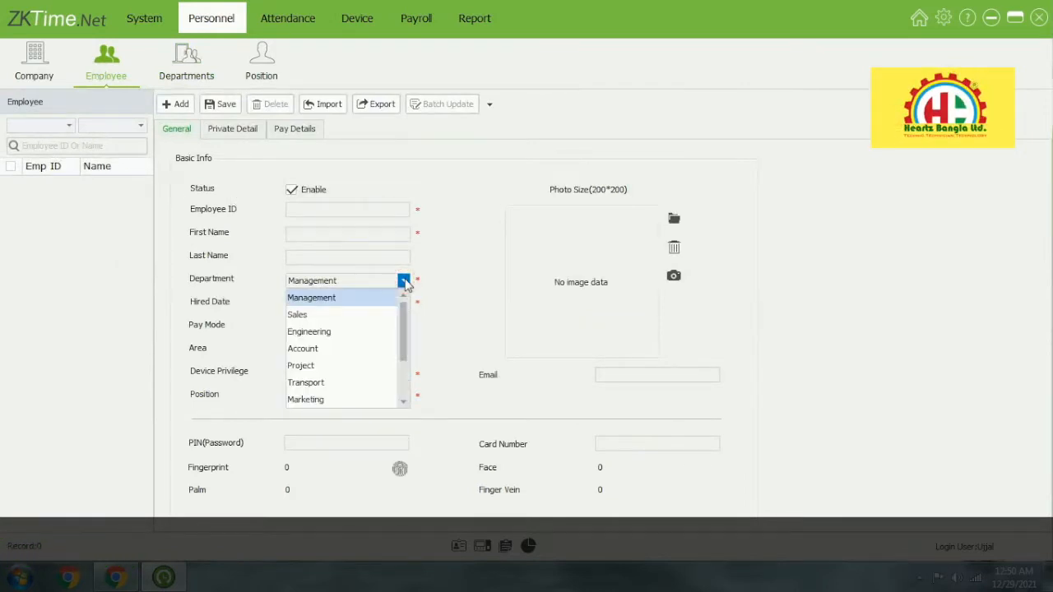
pyautogui.click(483, 282)
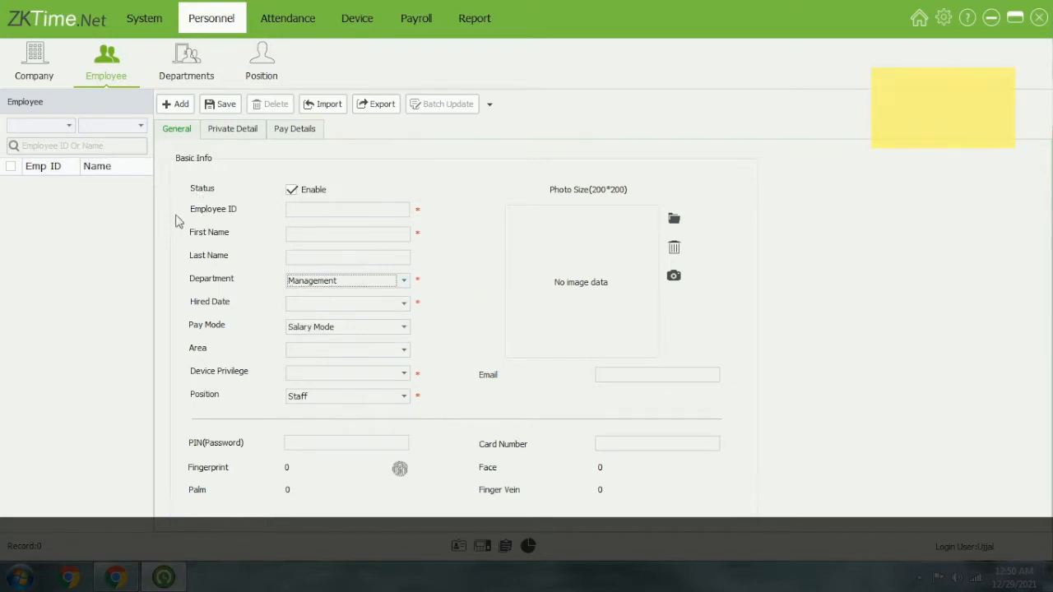
pyautogui.click(179, 106)
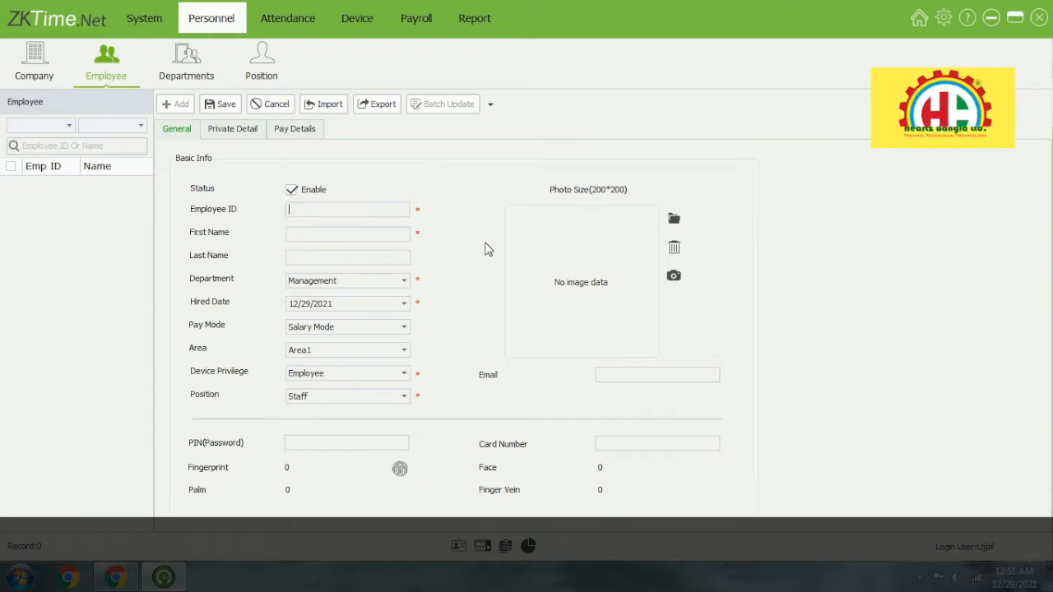
pyautogui.write('1')
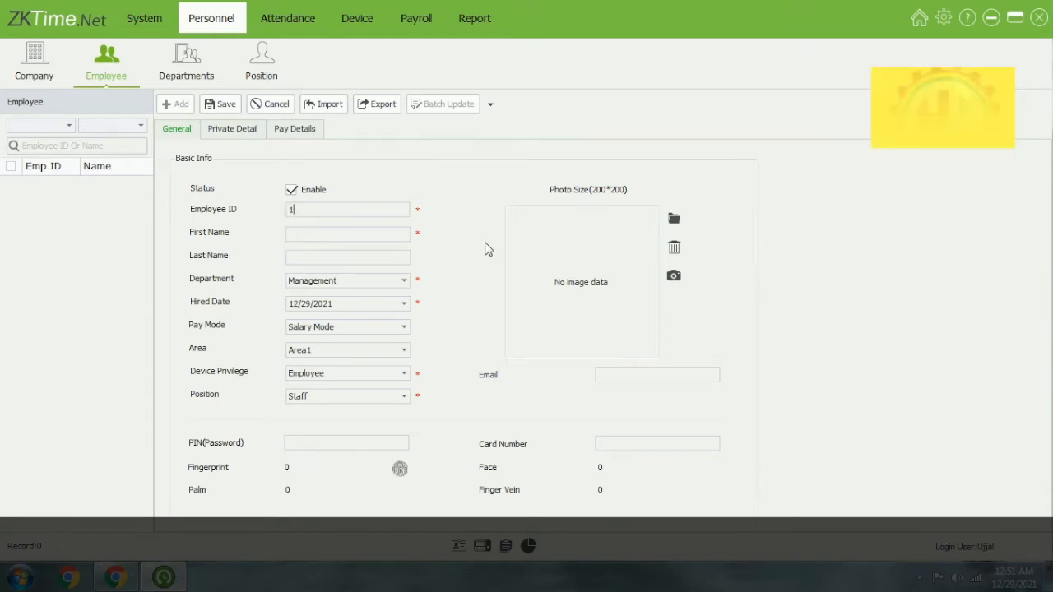
pyautogui.click(391, 237)
pyautogui.write('Md')
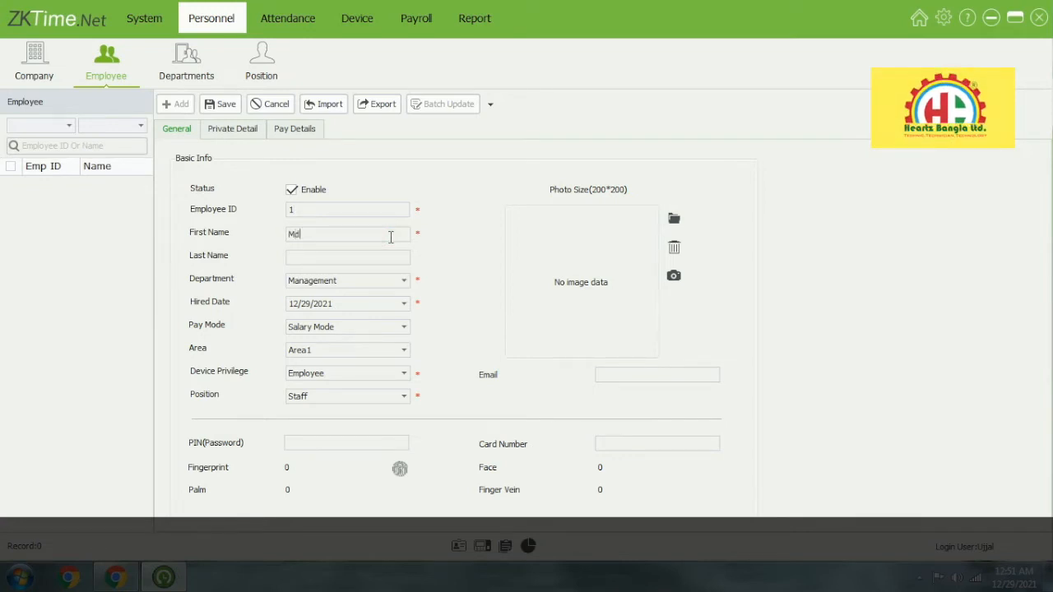
pyautogui.write('. Ali')
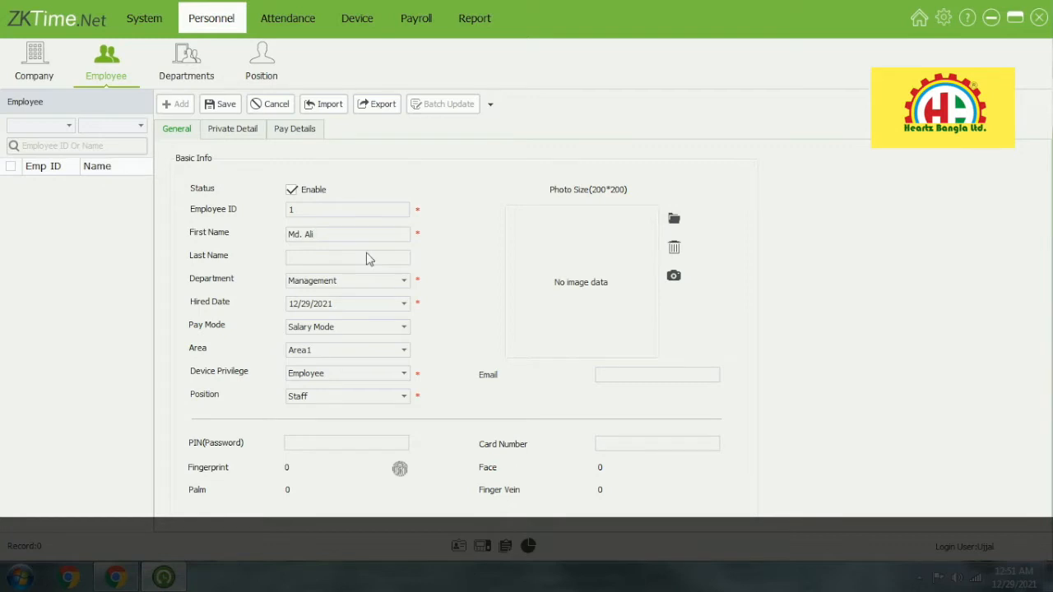
# Assign the new employee to the Management department.
pyautogui.click(403, 278)
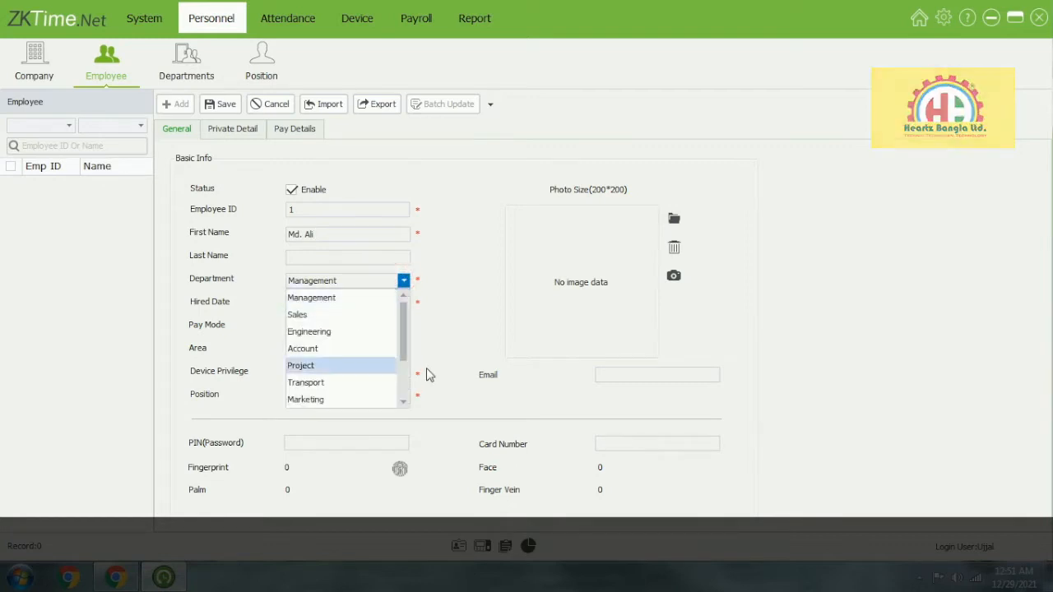
pyautogui.click(403, 280)
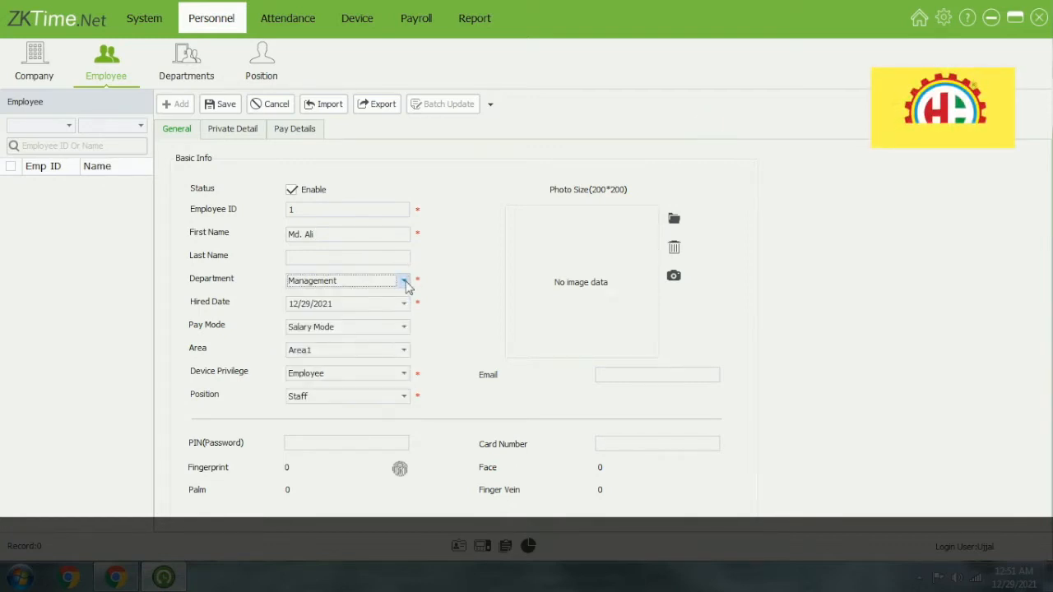
pyautogui.click(405, 283)
pyautogui.moveTo(402, 319)
pyautogui.mouseDown()
pyautogui.moveTo(402, 362)
pyautogui.moveTo(398, 329)
pyautogui.mouseUp()
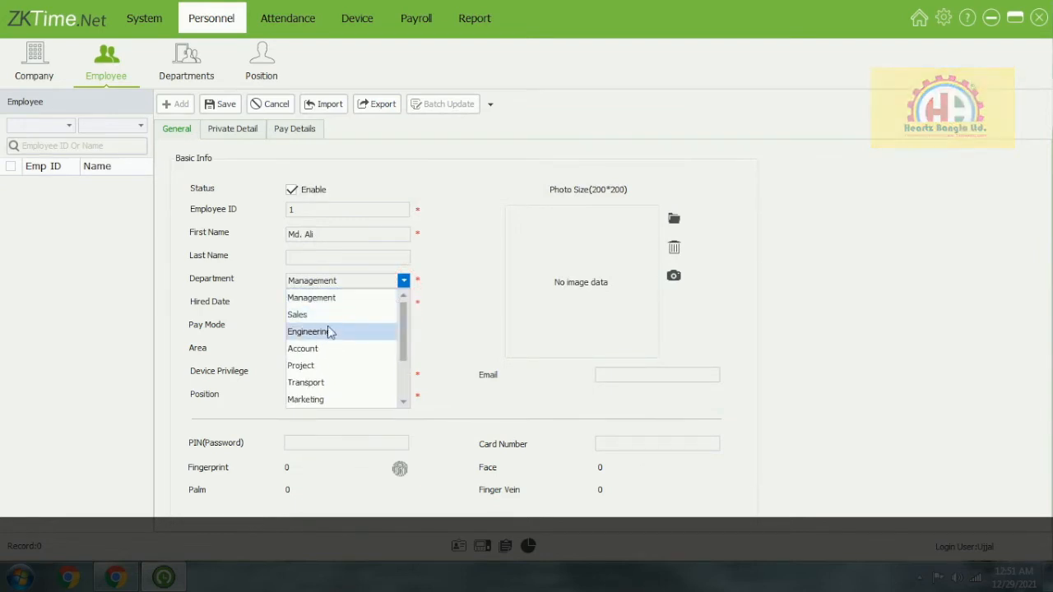
pyautogui.click(337, 299)
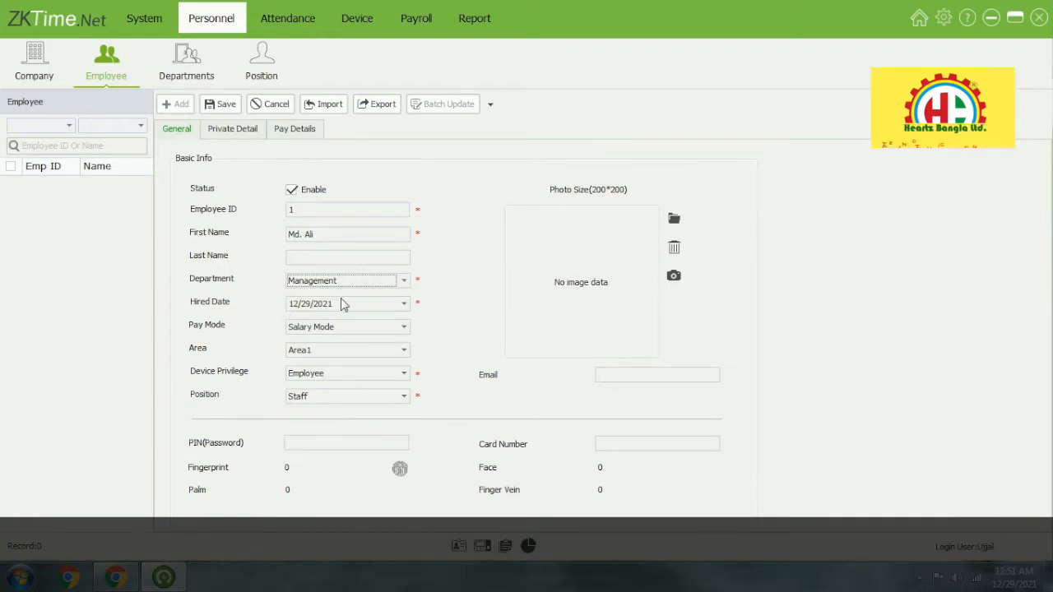
pyautogui.click(404, 305)
pyautogui.click(321, 304)
pyautogui.click(403, 304)
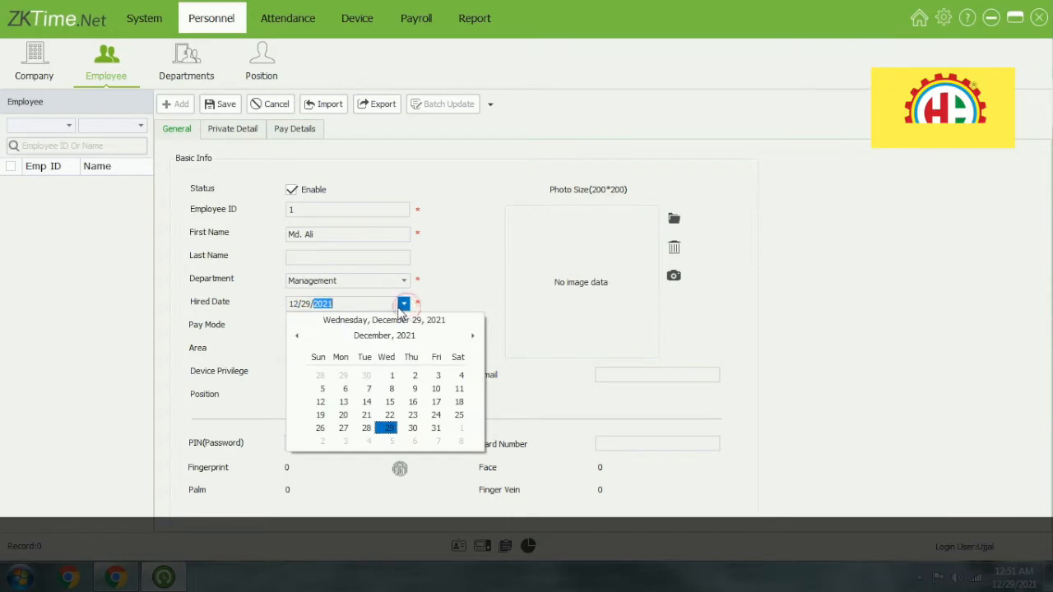
pyautogui.click(296, 337)
pyautogui.click(296, 337)
pyautogui.click(295, 337)
pyautogui.click(296, 337)
pyautogui.click(295, 337)
pyautogui.click(295, 337)
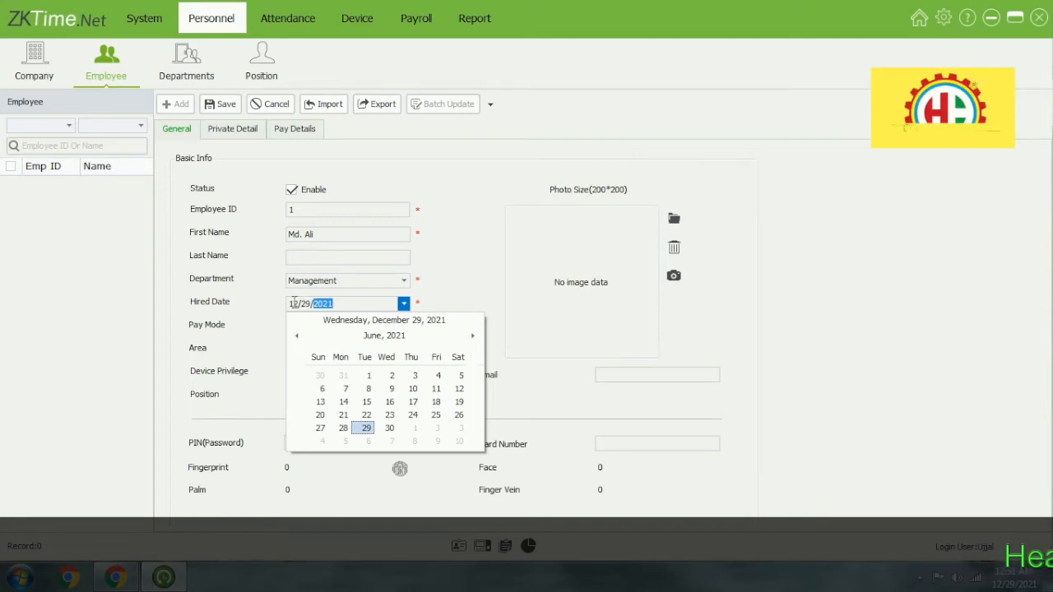
# Set the new employee's hired date to 01/01/1985.
pyautogui.click(293, 303)
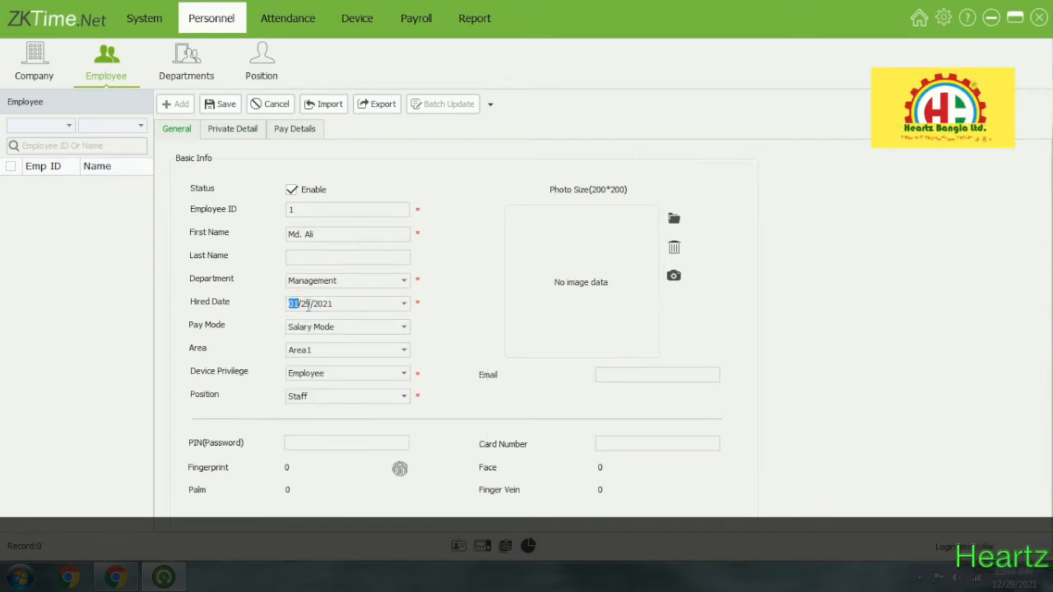
pyautogui.write('1')
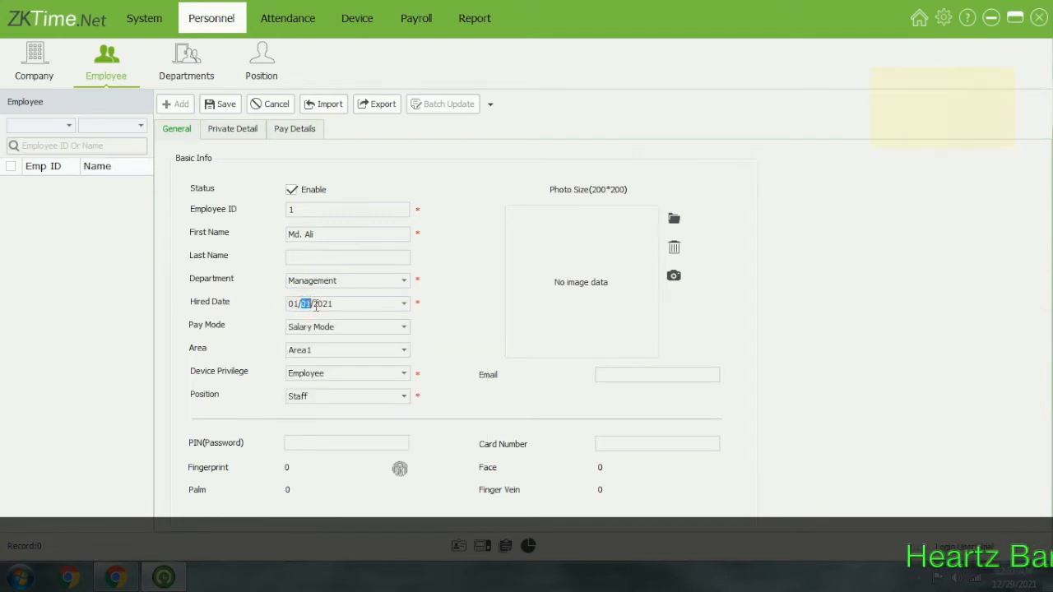
pyautogui.click(321, 304)
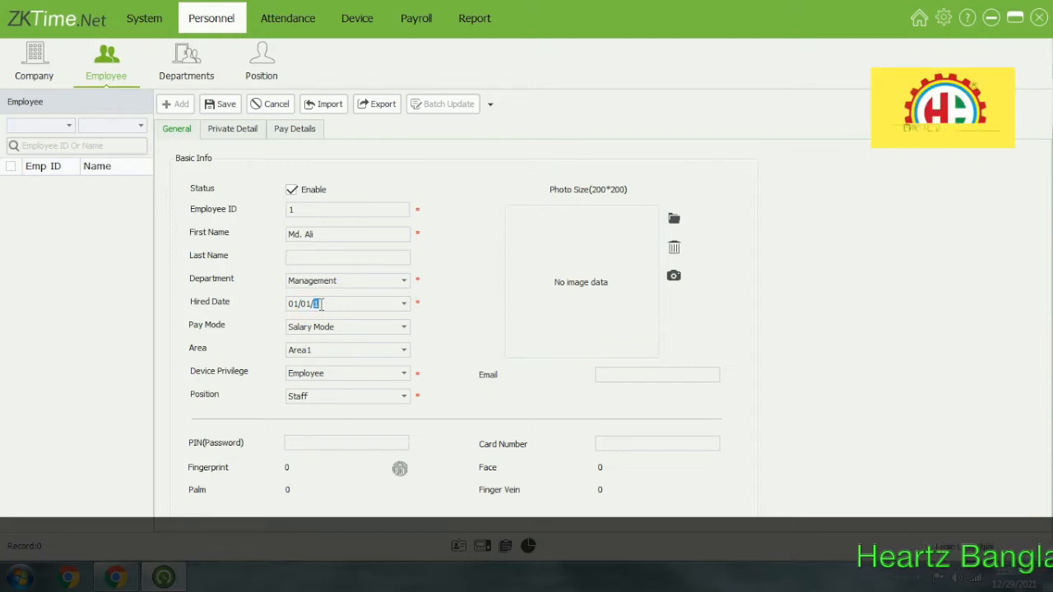
pyautogui.write('1985')
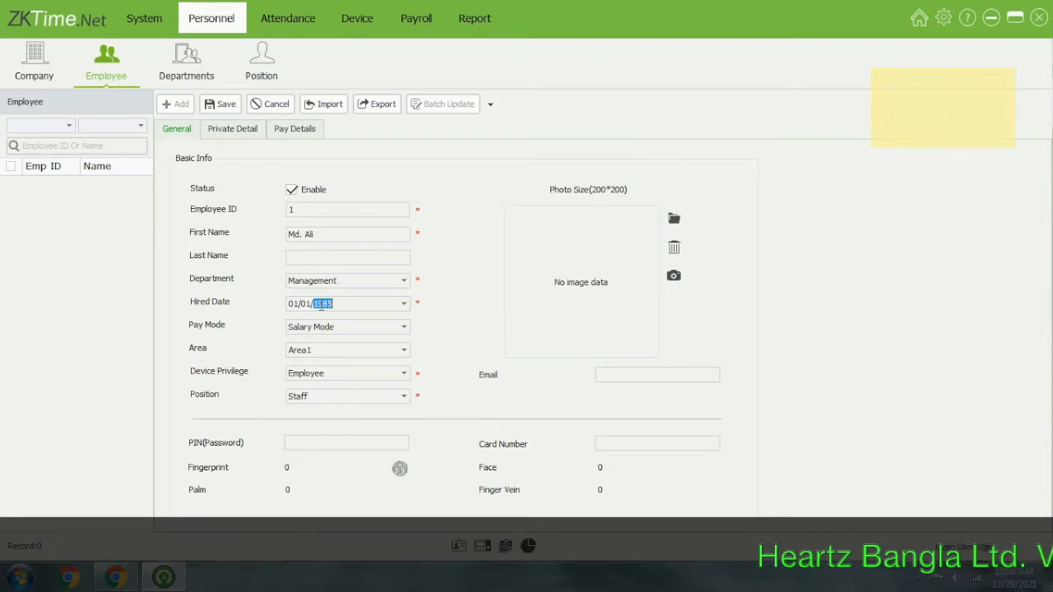
pyautogui.click(462, 315)
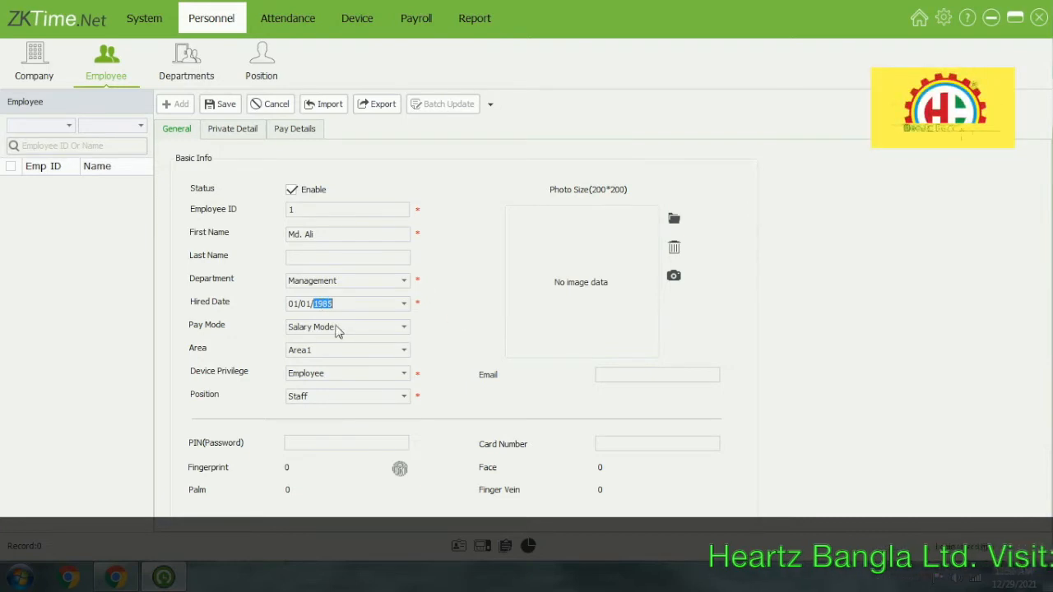
# Set the employee's pay mode to Wage Mode and confirm Area1 as the area.
pyautogui.click(403, 327)
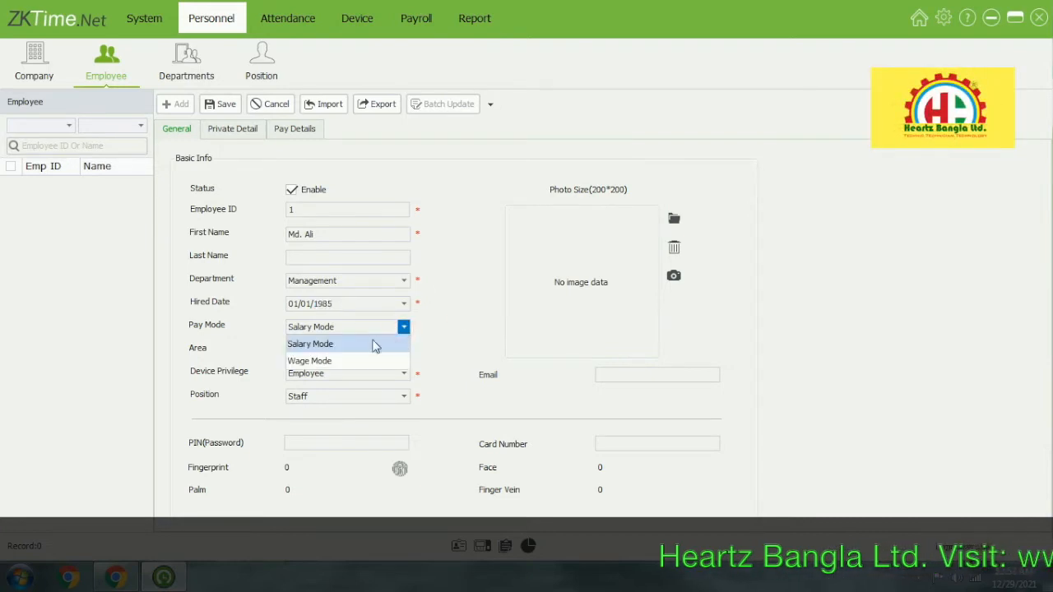
pyautogui.click(372, 342)
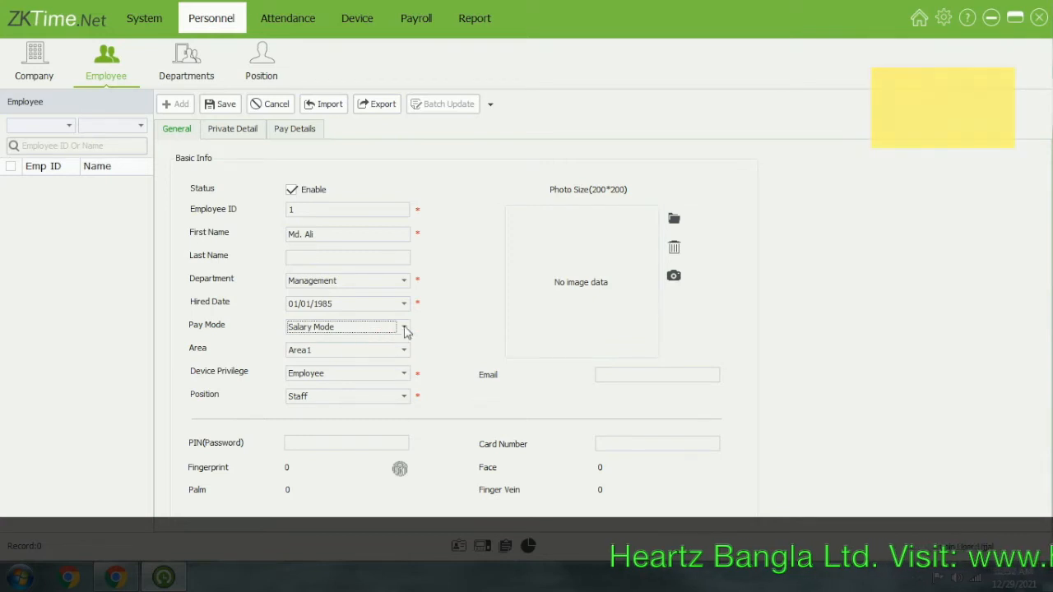
pyautogui.click(405, 328)
pyautogui.click(386, 362)
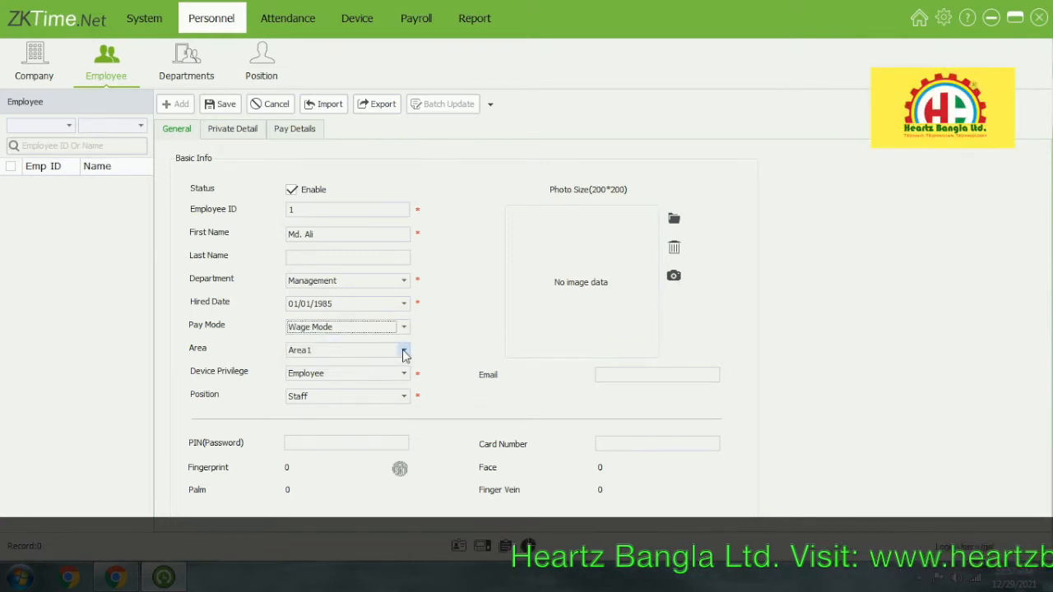
pyautogui.click(404, 351)
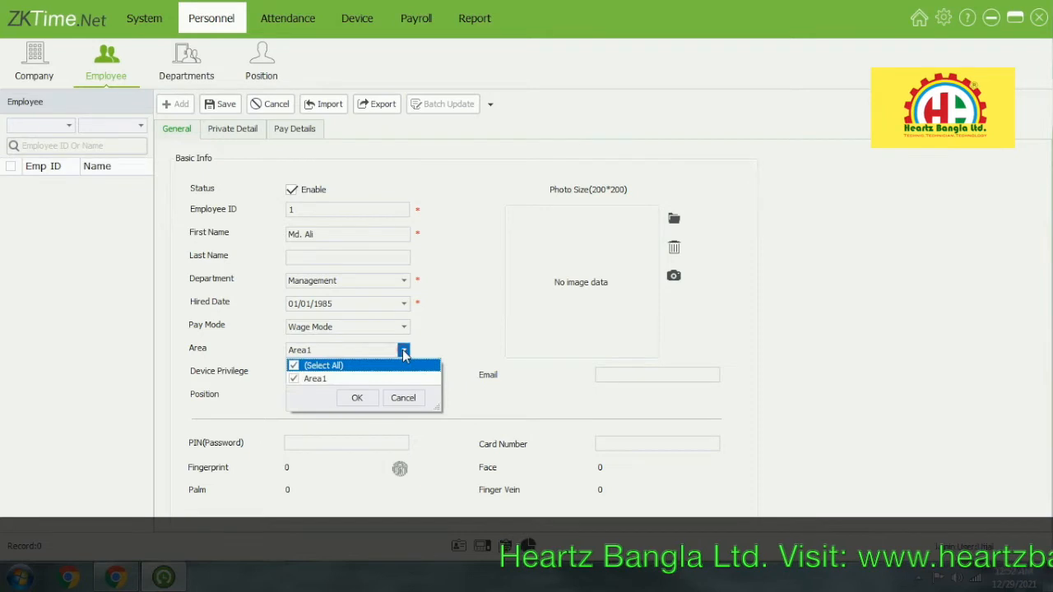
pyautogui.click(365, 399)
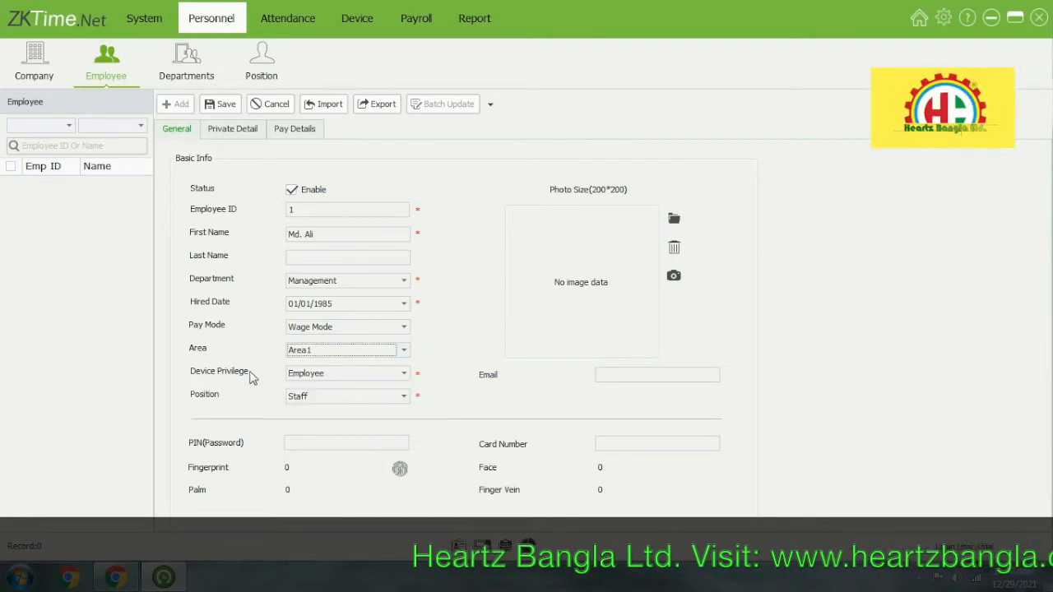
# Give the employee the Administrator device privilege and the Director position.
pyautogui.click(403, 375)
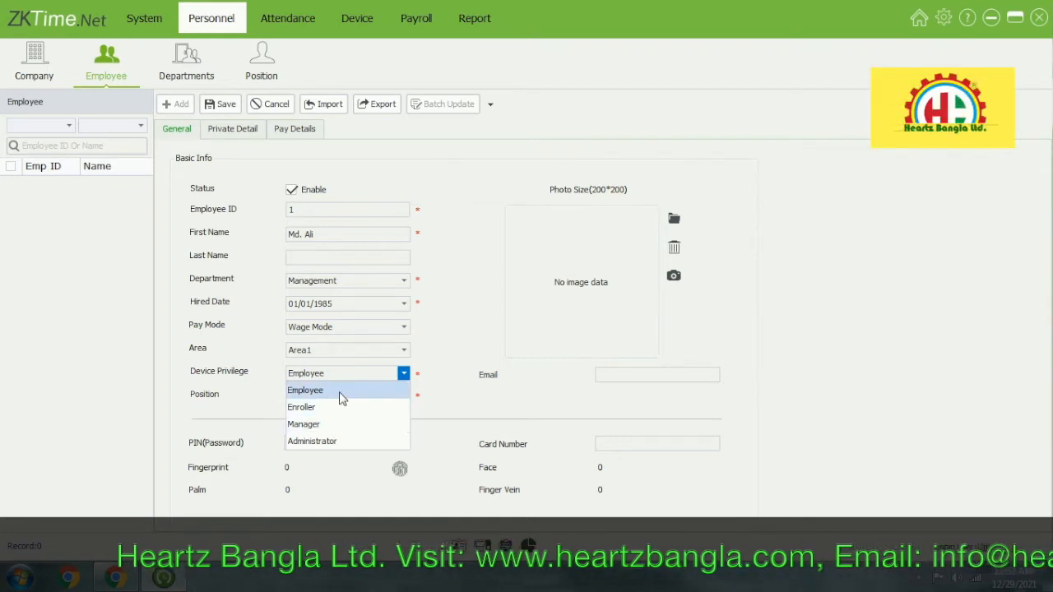
pyautogui.click(359, 448)
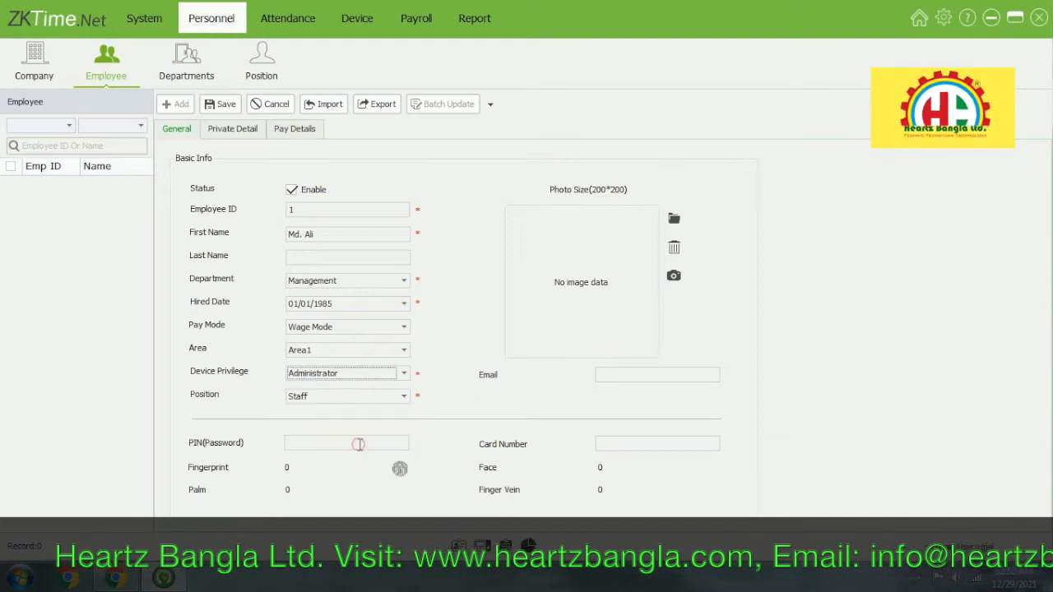
pyautogui.click(402, 397)
pyautogui.moveTo(403, 441)
pyautogui.mouseDown()
pyautogui.moveTo(403, 489)
pyautogui.moveTo(403, 457)
pyautogui.mouseUp()
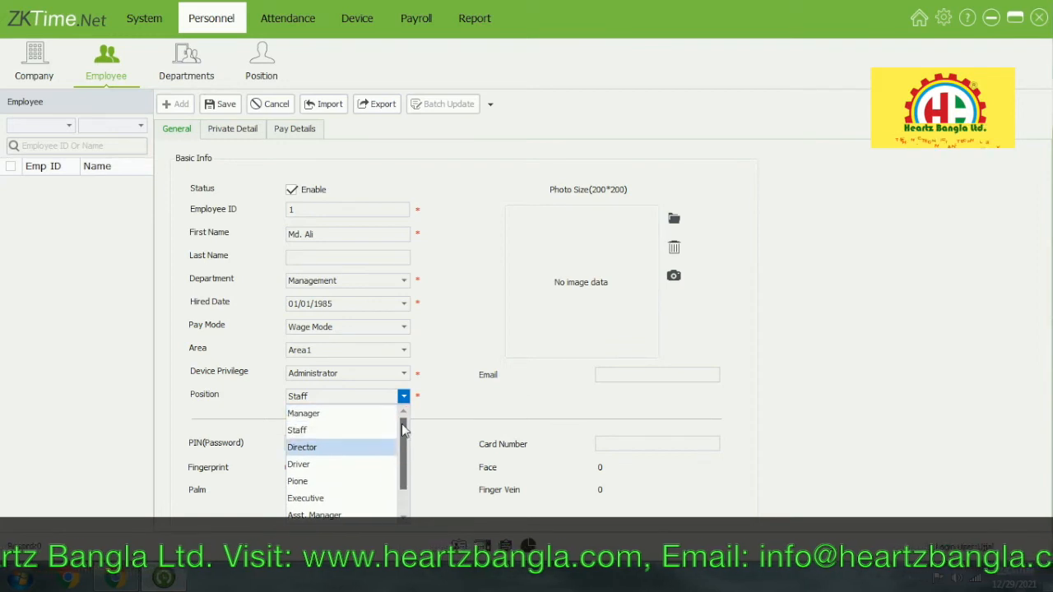
pyautogui.click(316, 449)
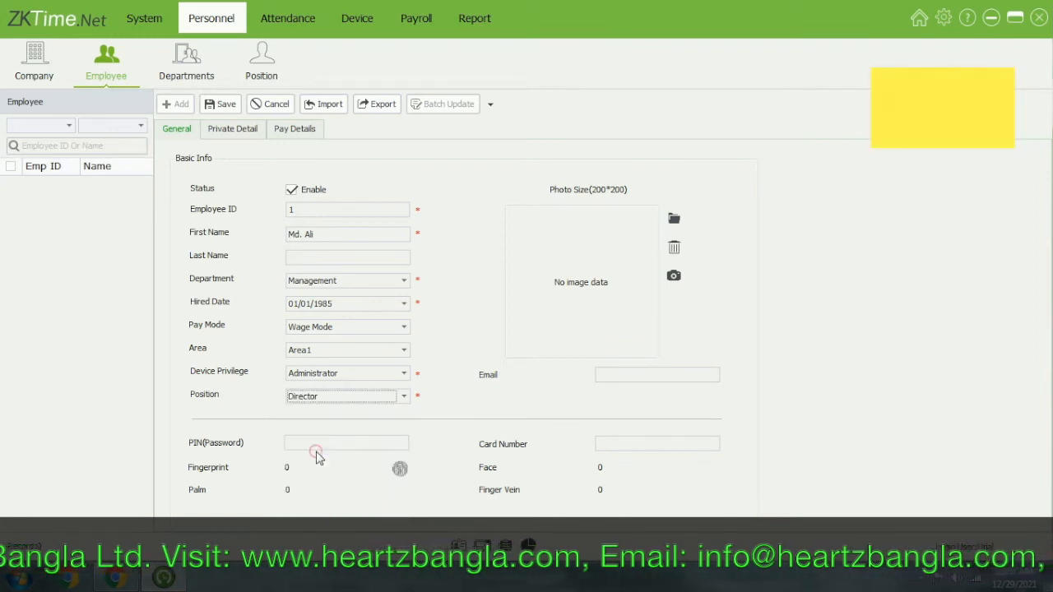
pyautogui.click(449, 402)
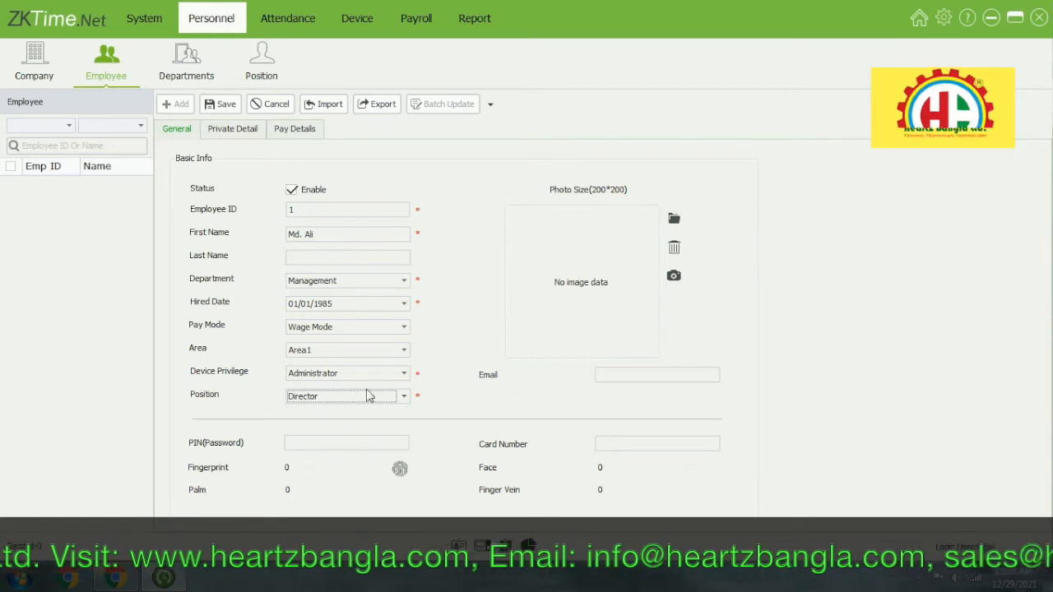
# Open the employee photo file chooser, close it without picking an image, and save the employee record.
pyautogui.click(674, 218)
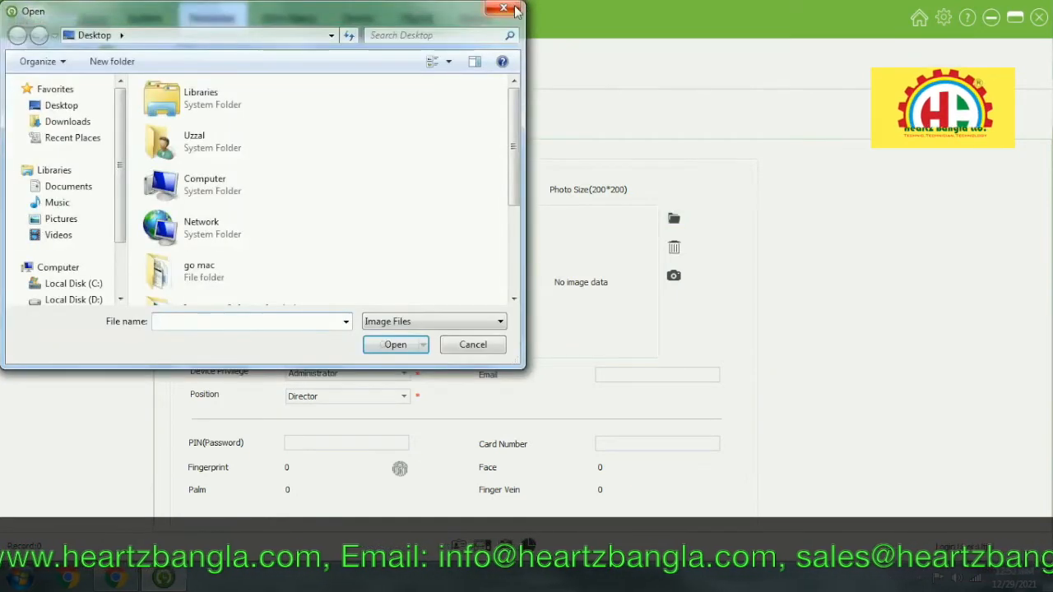
pyautogui.click(504, 8)
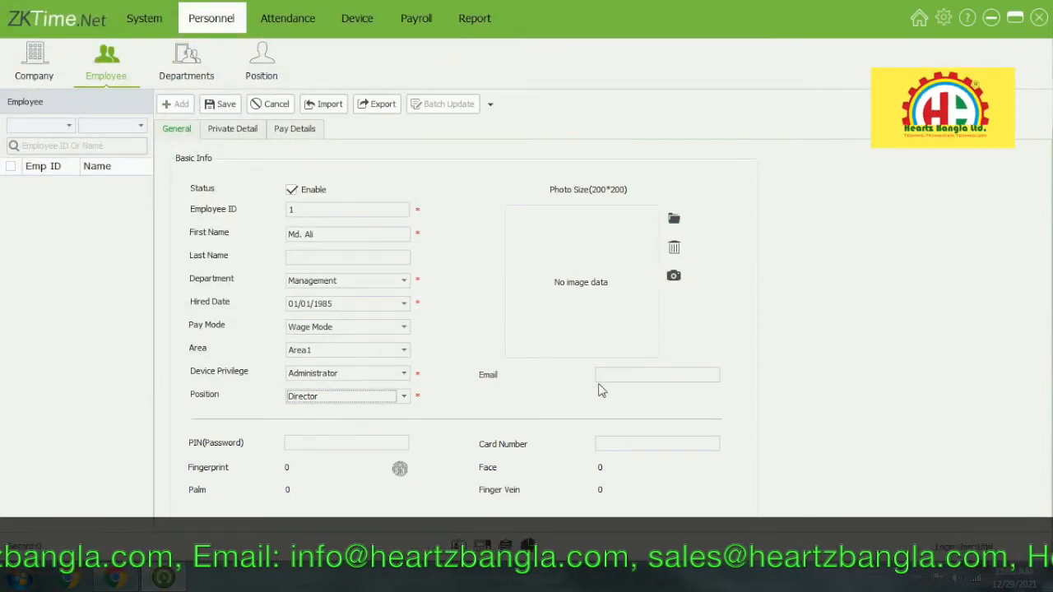
pyautogui.click(226, 107)
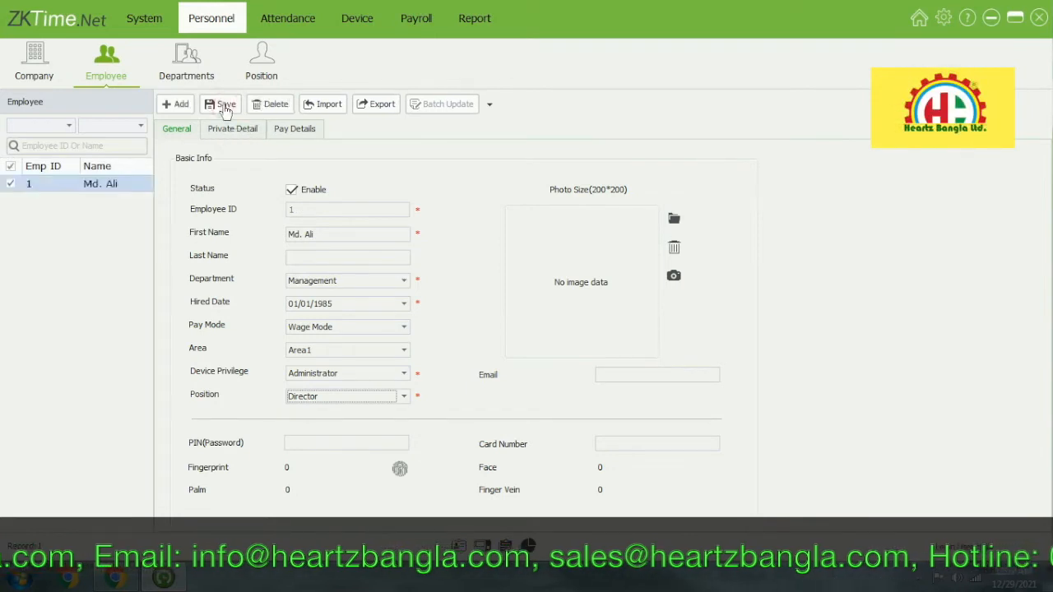
# Start a second employee record with the employee's ID and first name, assigned to the Engineering department.
pyautogui.click(175, 105)
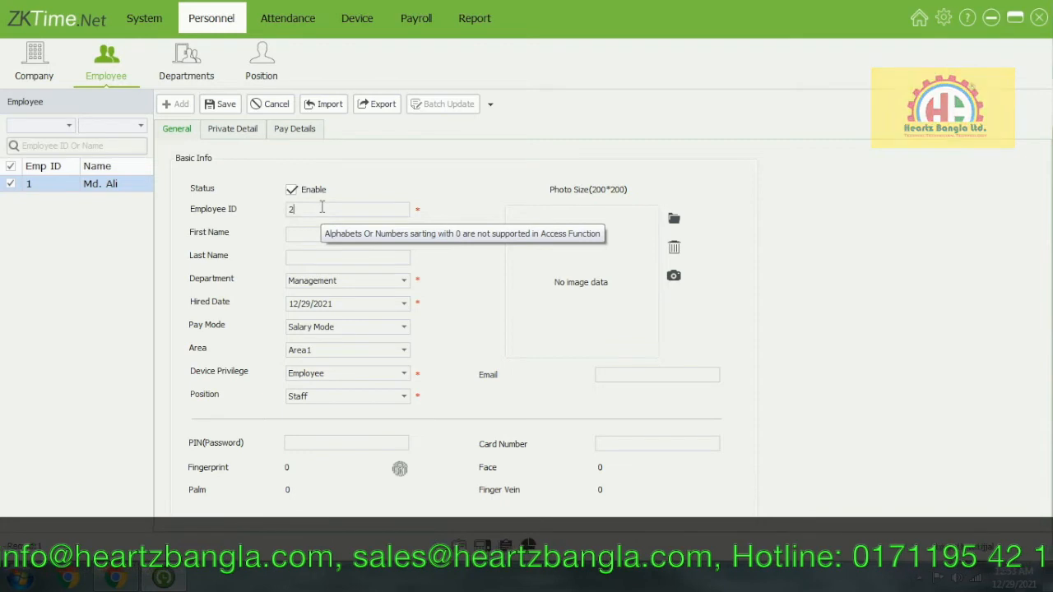
pyautogui.click(316, 236)
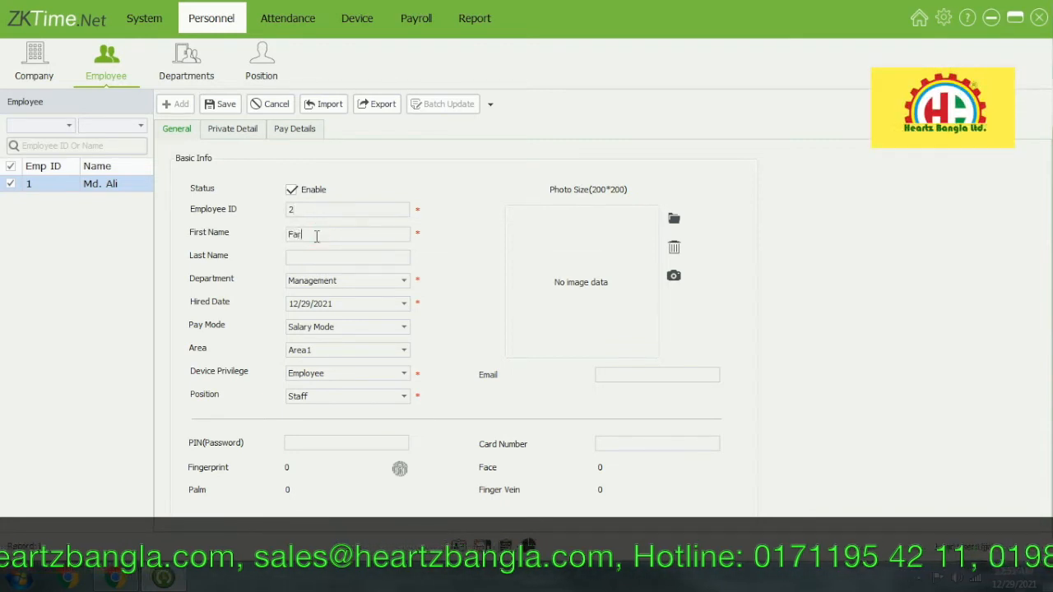
pyautogui.click(404, 284)
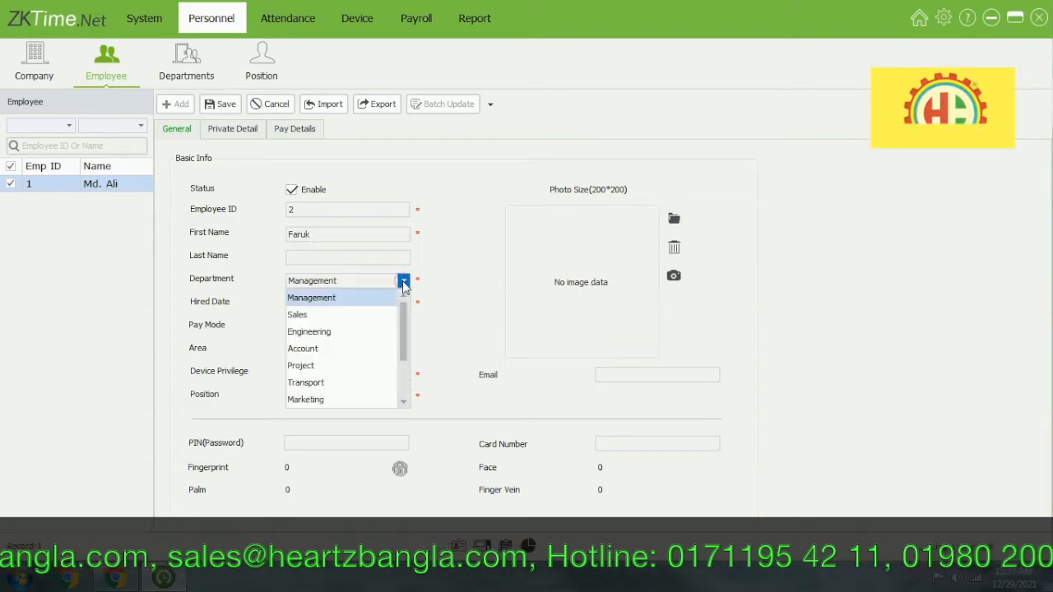
pyautogui.click(374, 333)
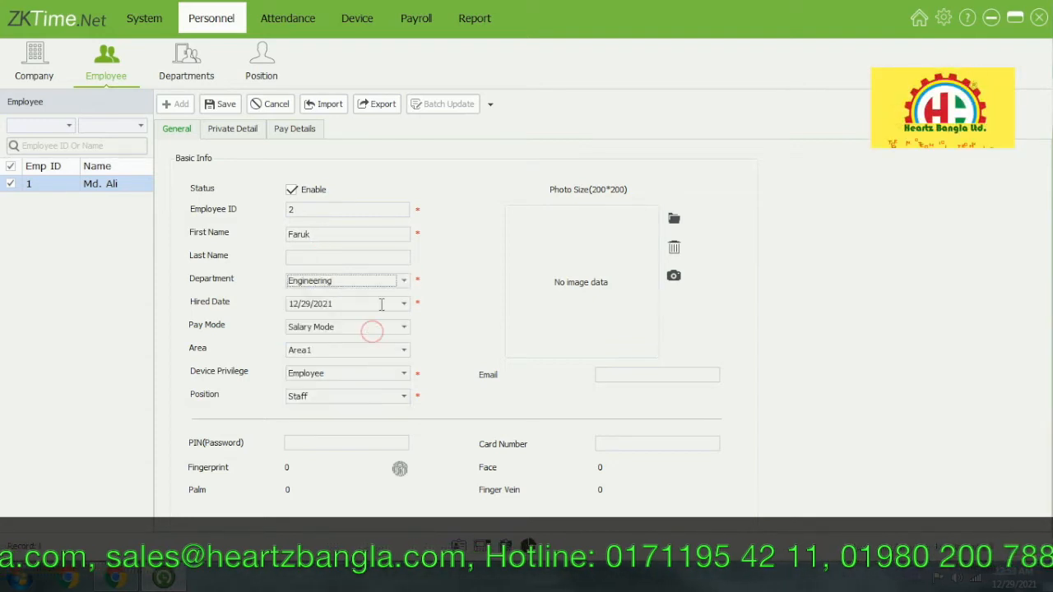
# Set the second employee's hired date to 01/05/1999.
pyautogui.click(340, 303)
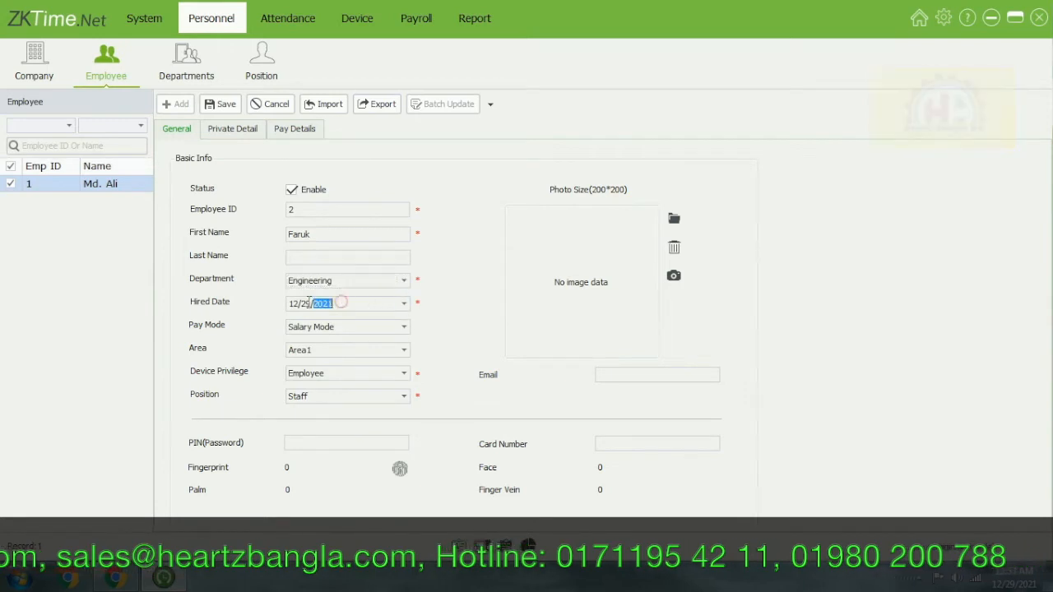
pyautogui.click(293, 304)
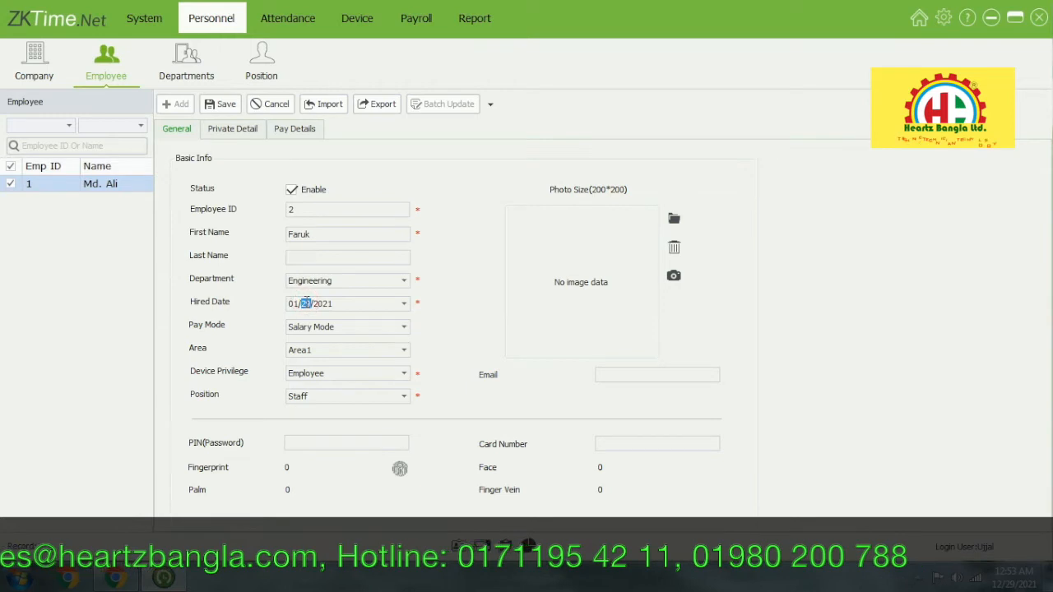
pyautogui.write('03')
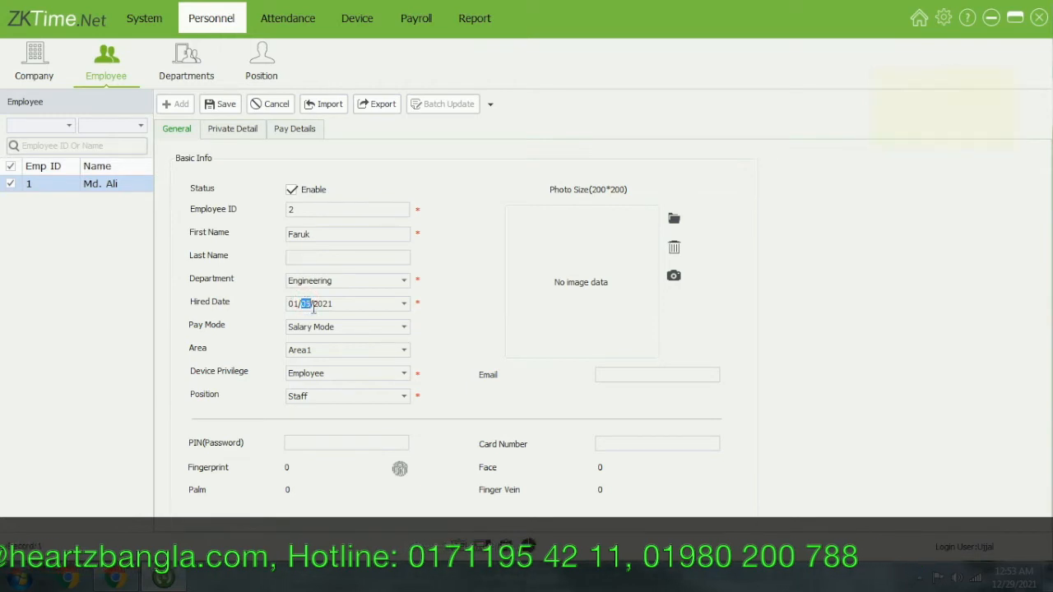
pyautogui.click(323, 305)
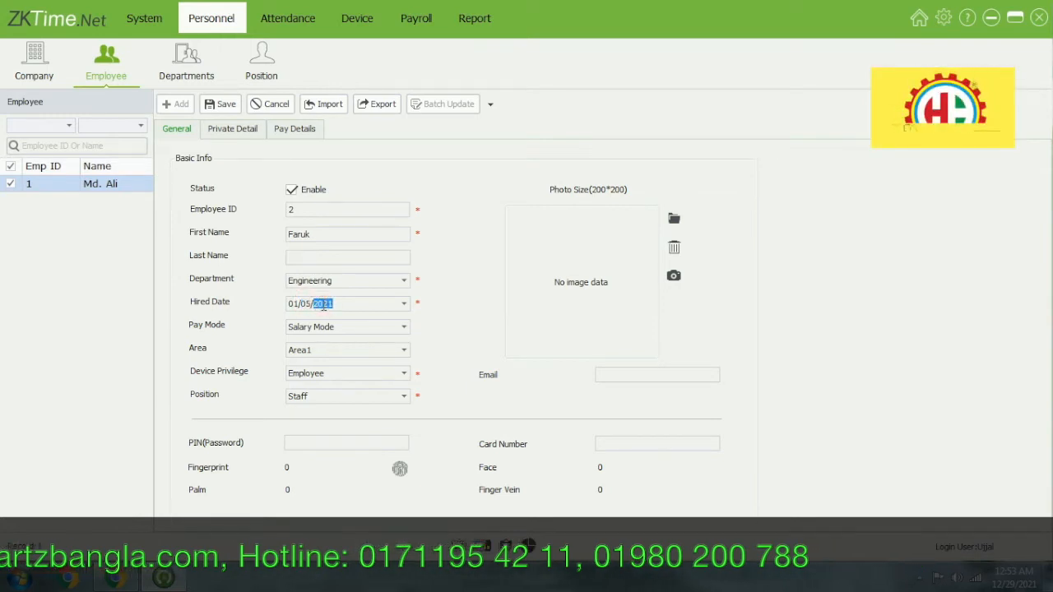
pyautogui.write('1999')
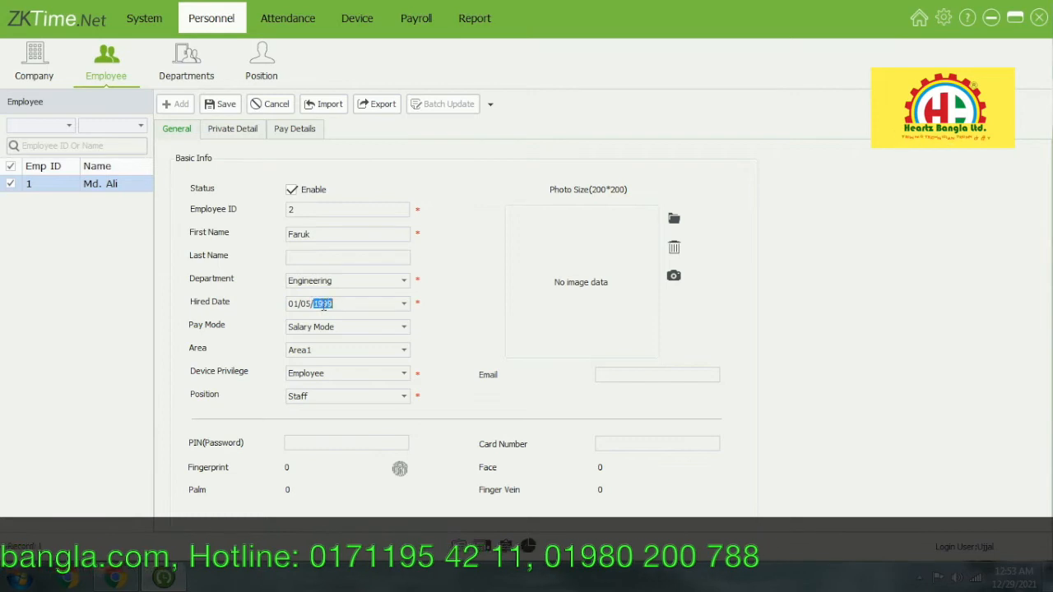
# Set the second employee's pay mode to Wage Mode and choose the Employee device privilege.
pyautogui.click(405, 327)
pyautogui.click(397, 360)
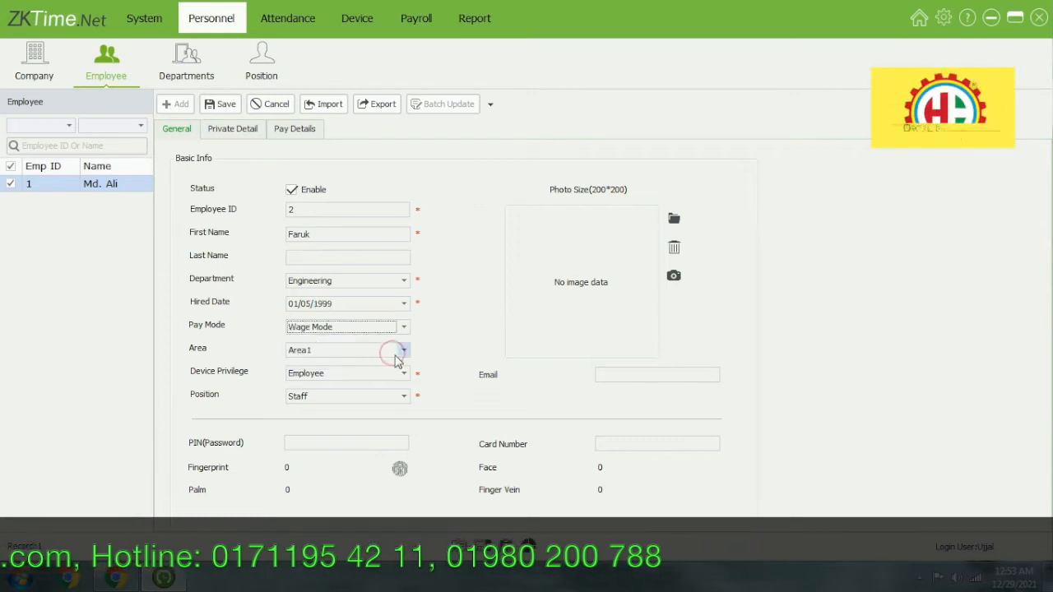
pyautogui.click(404, 374)
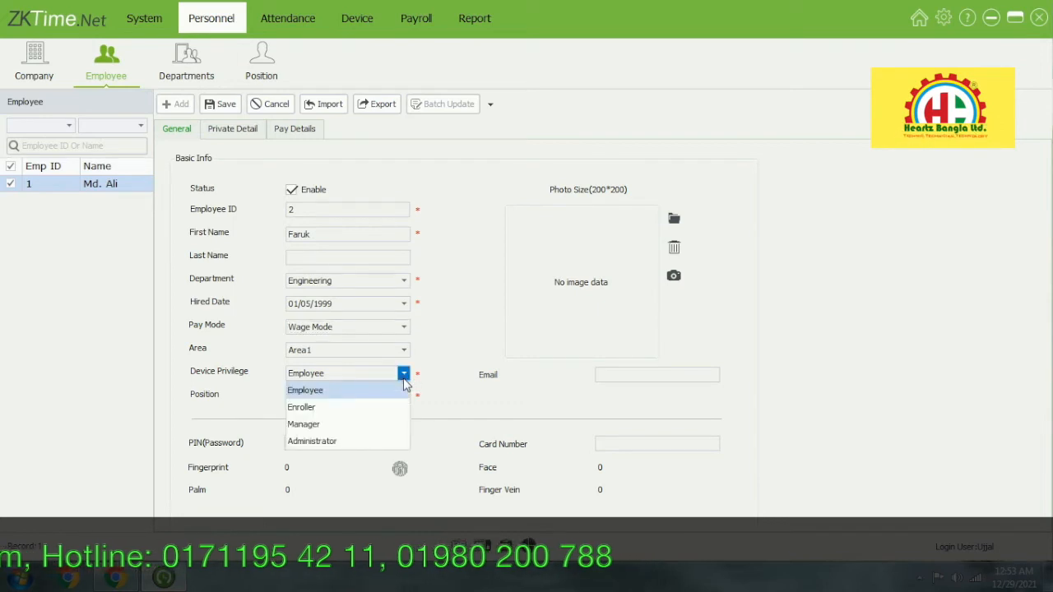
pyautogui.click(399, 394)
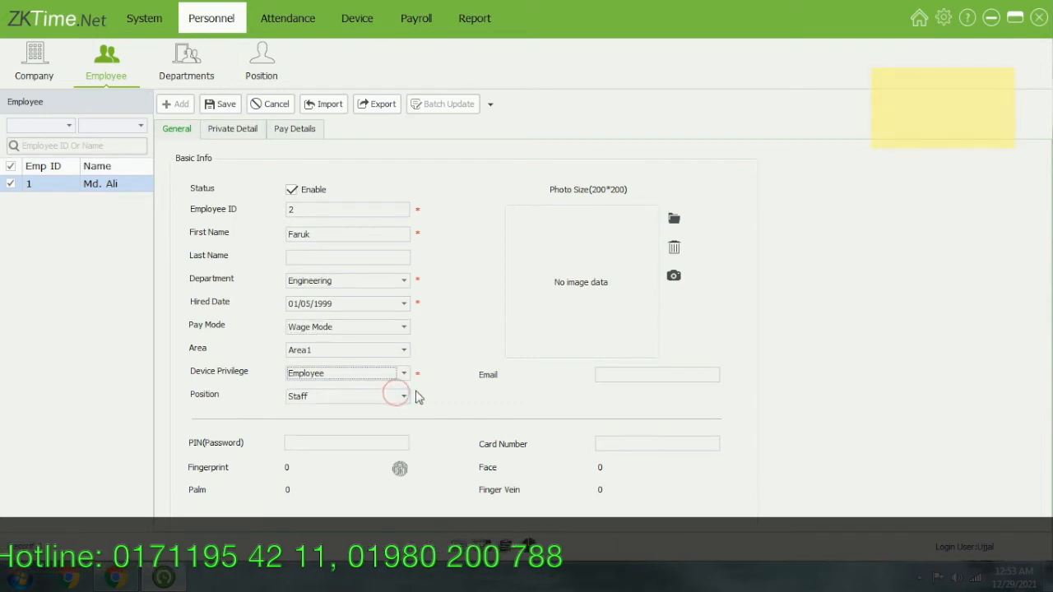
# Set the second employee's position to Manager, using the entry listed after Asst. Manager.
pyautogui.click(404, 396)
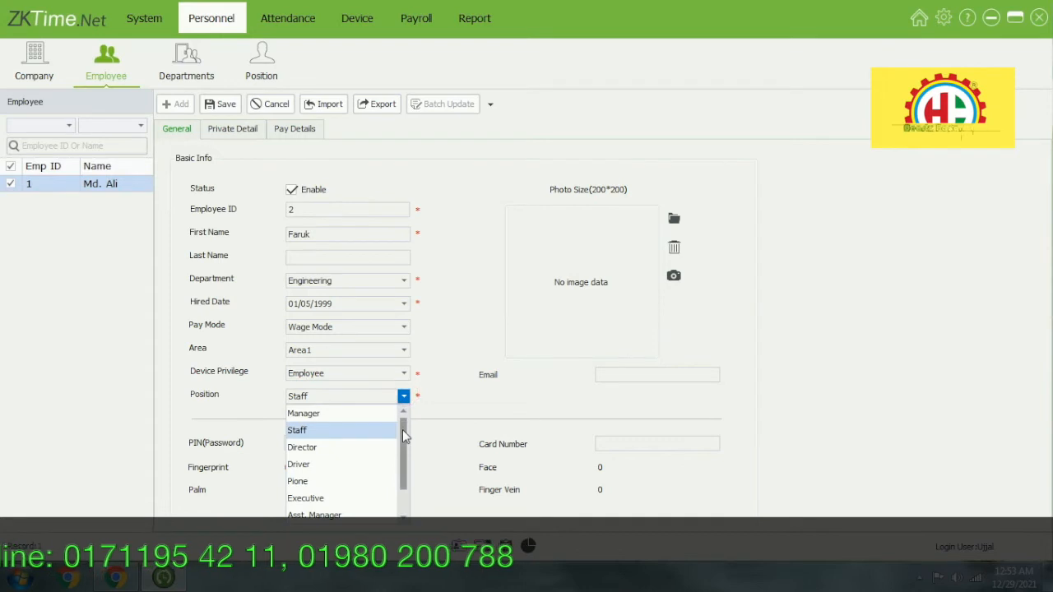
pyautogui.moveTo(402, 429); pyautogui.dragTo(405, 469)
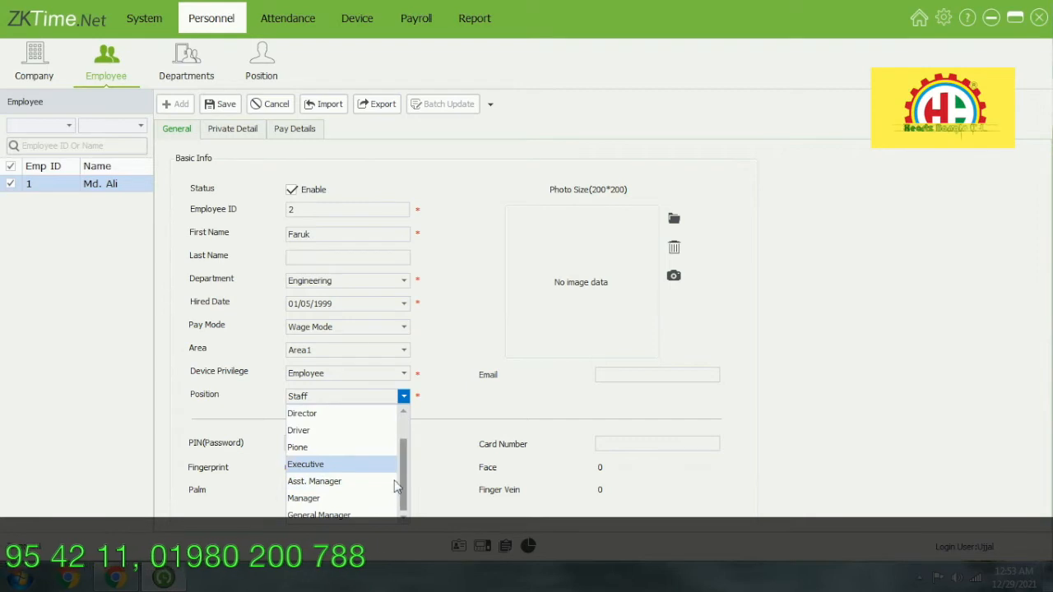
pyautogui.click(364, 498)
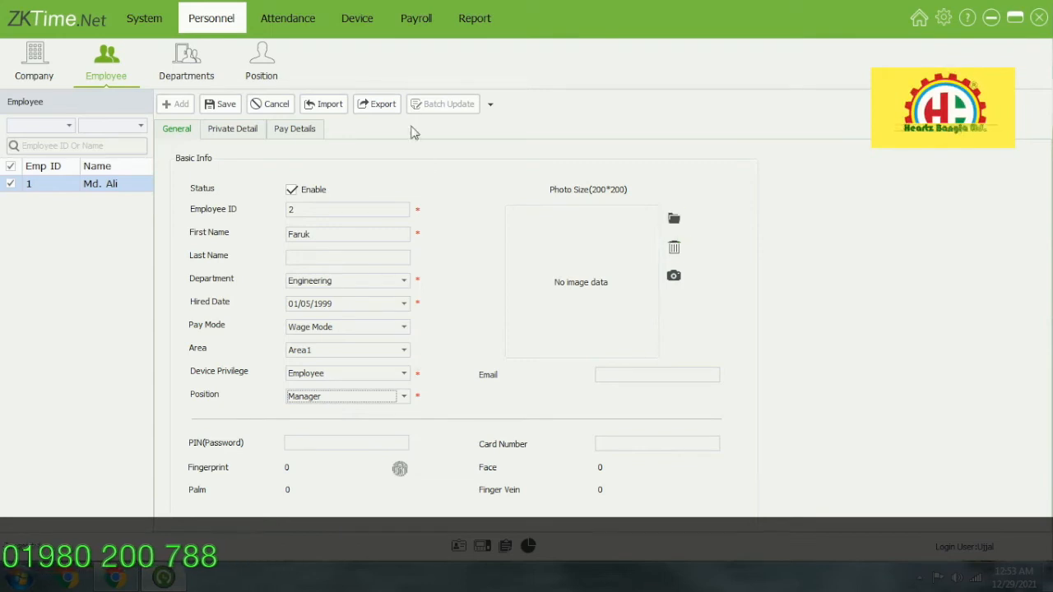
# Examine the second employee's private detail and pay detail fields, including the country list, the payment type options and the bank fields.
pyautogui.click(229, 132)
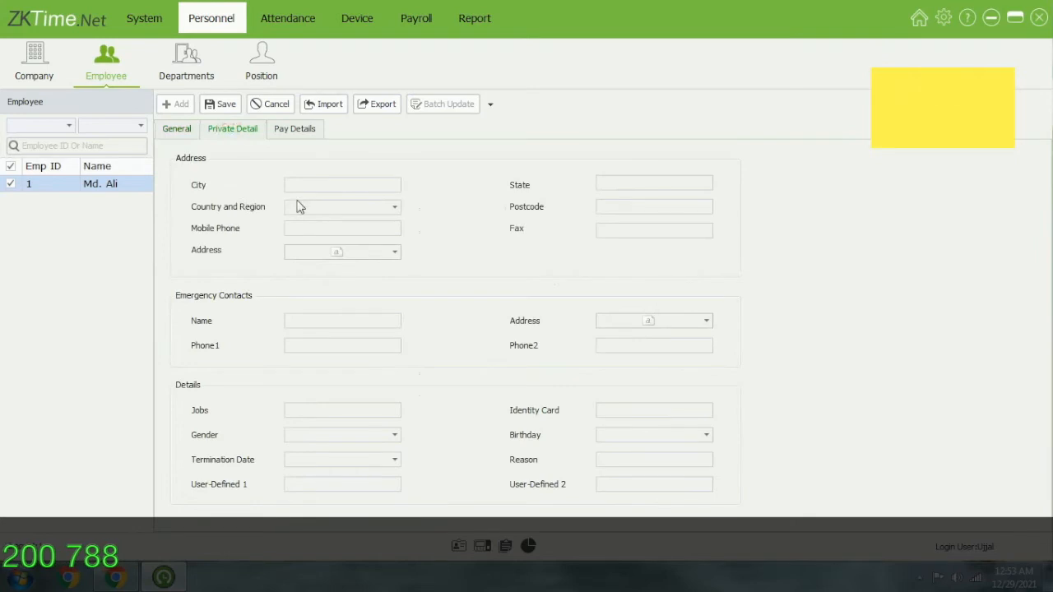
pyautogui.click(395, 207)
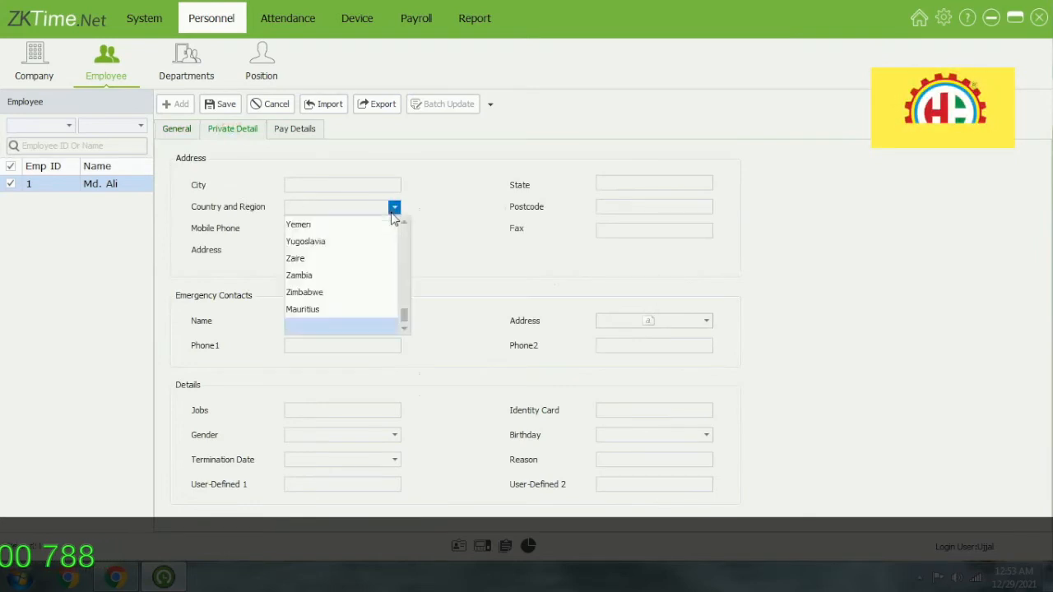
pyautogui.click(458, 220)
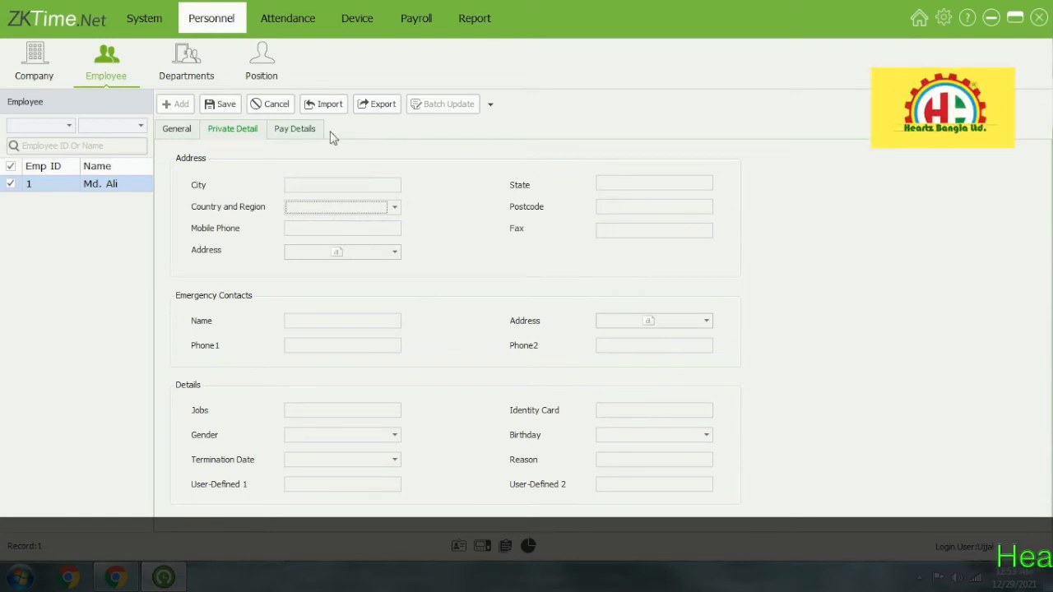
pyautogui.click(308, 132)
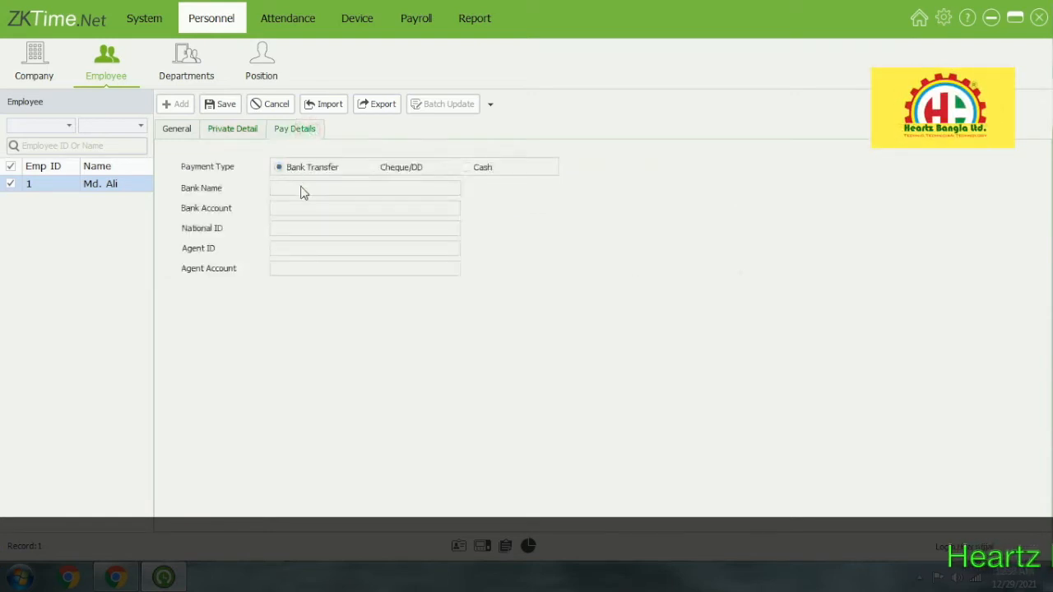
pyautogui.click(302, 188)
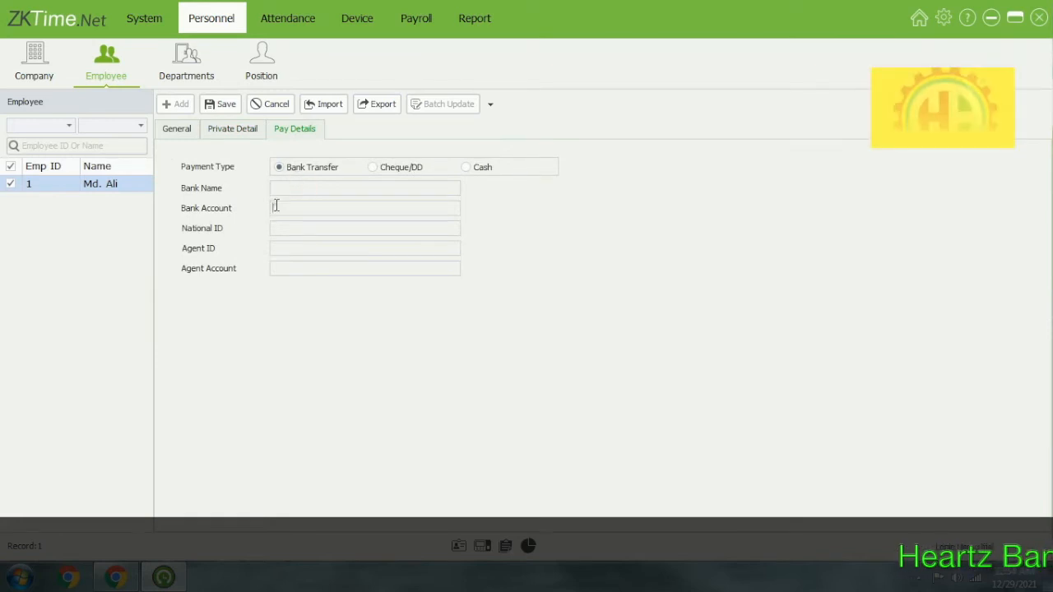
pyautogui.click(275, 206)
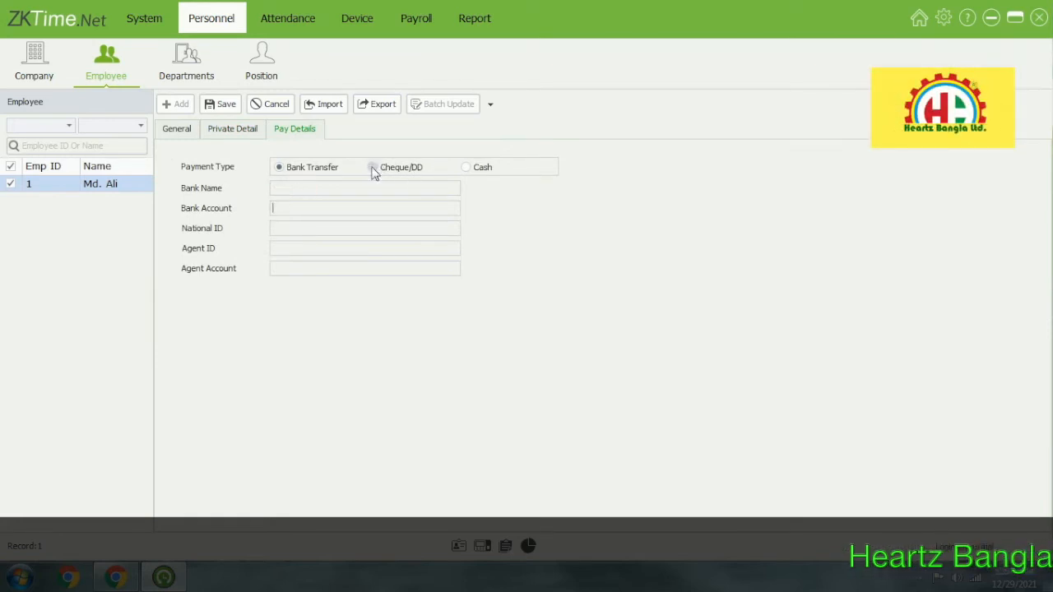
pyautogui.click(476, 168)
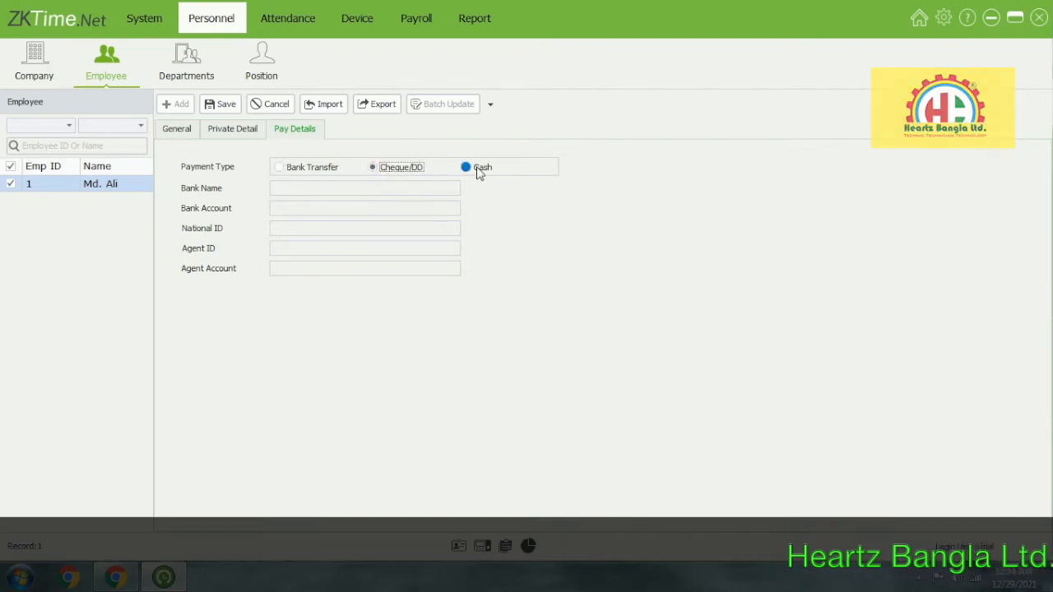
pyautogui.click(279, 167)
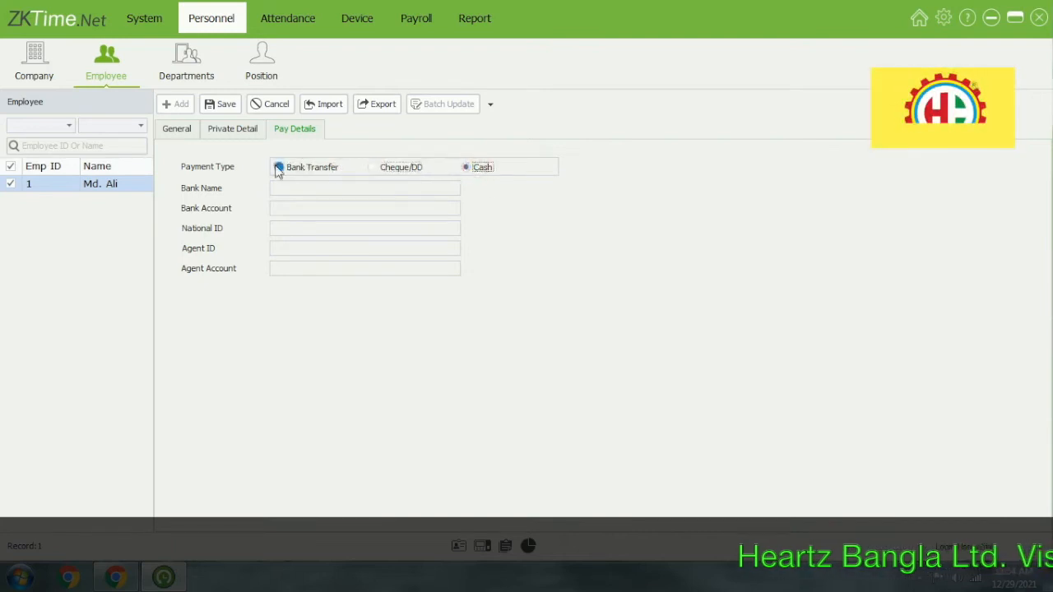
pyautogui.click(292, 205)
pyautogui.click(301, 228)
pyautogui.click(302, 248)
pyautogui.click(308, 268)
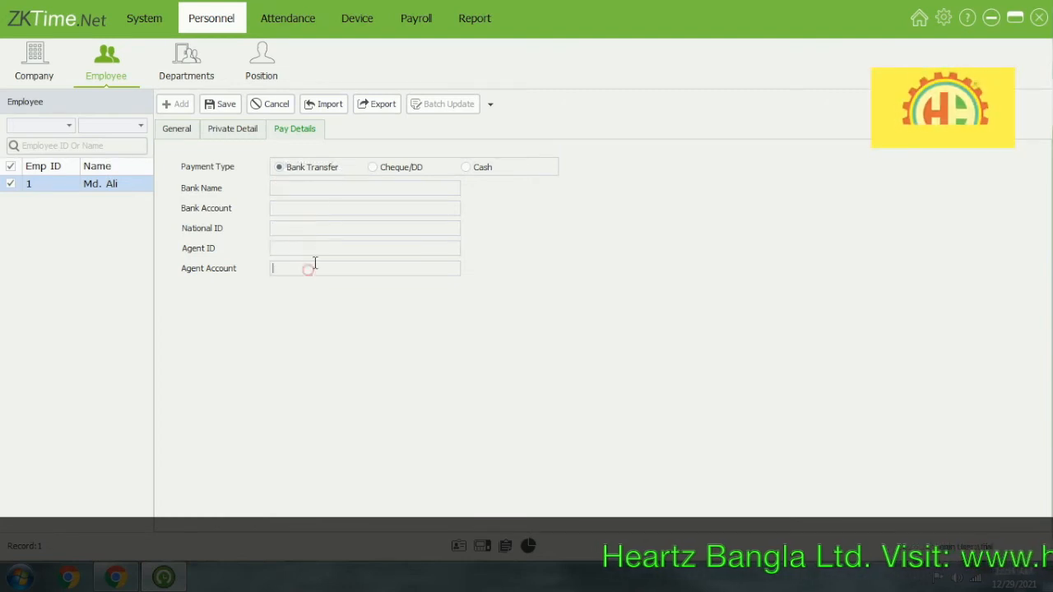
# Return to the second employee's general details and save the record.
pyautogui.click(178, 128)
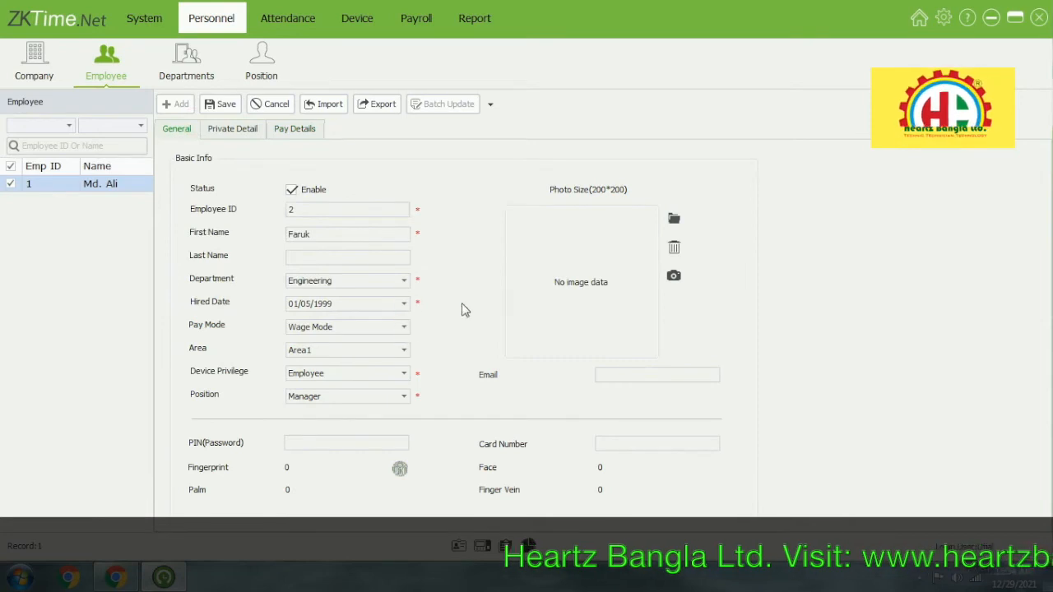
pyautogui.click(224, 105)
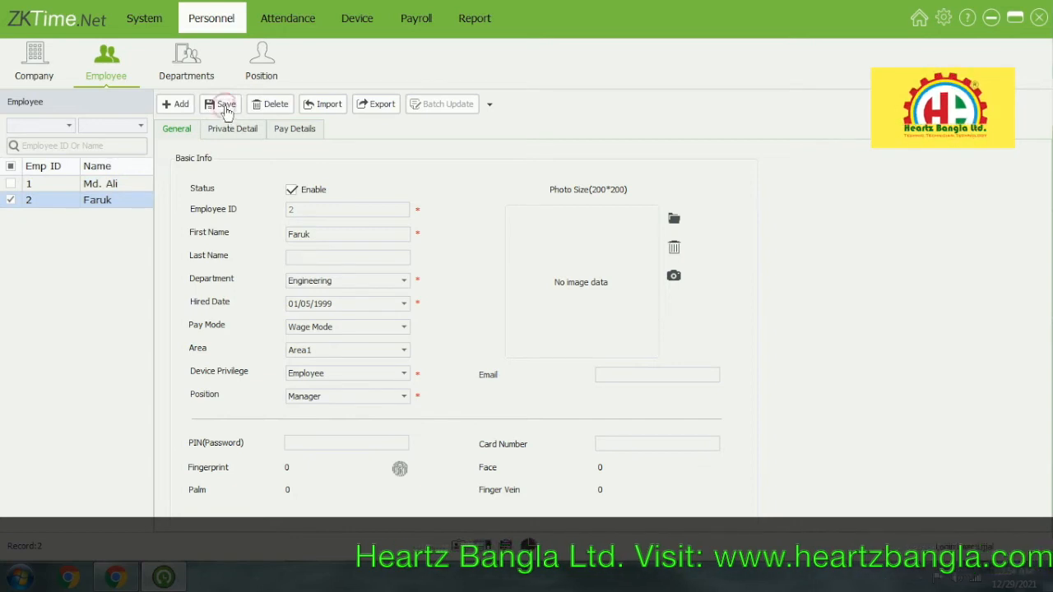
# Add and save the third employee's record with ID and first name, Transport department, hired date 01/07/2005 and position Driver.
pyautogui.click(176, 104)
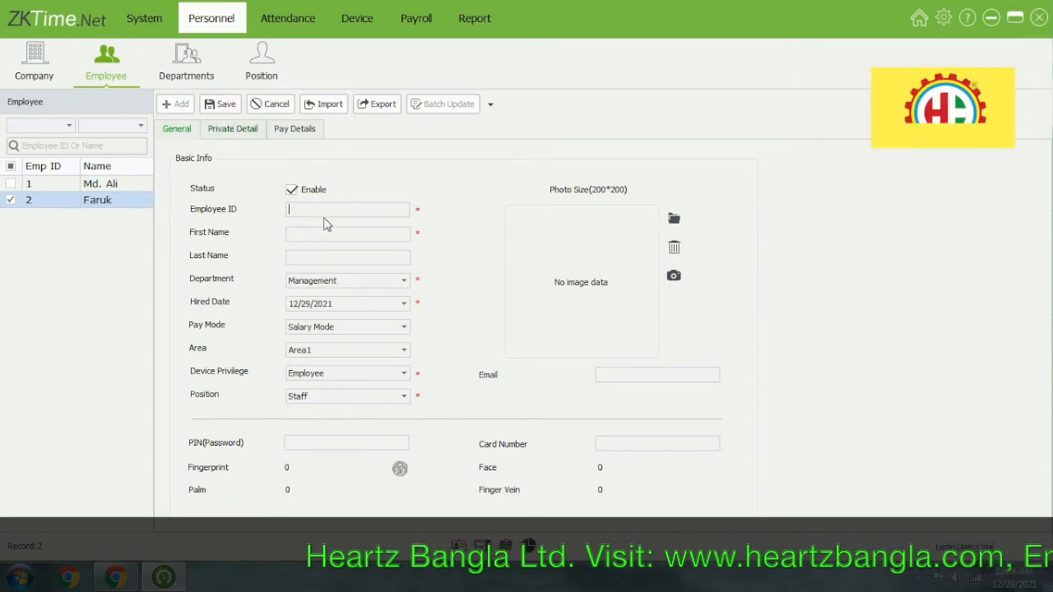
pyautogui.click(403, 281)
pyautogui.click(337, 381)
pyautogui.click(313, 304)
pyautogui.click(403, 327)
pyautogui.click(296, 130)
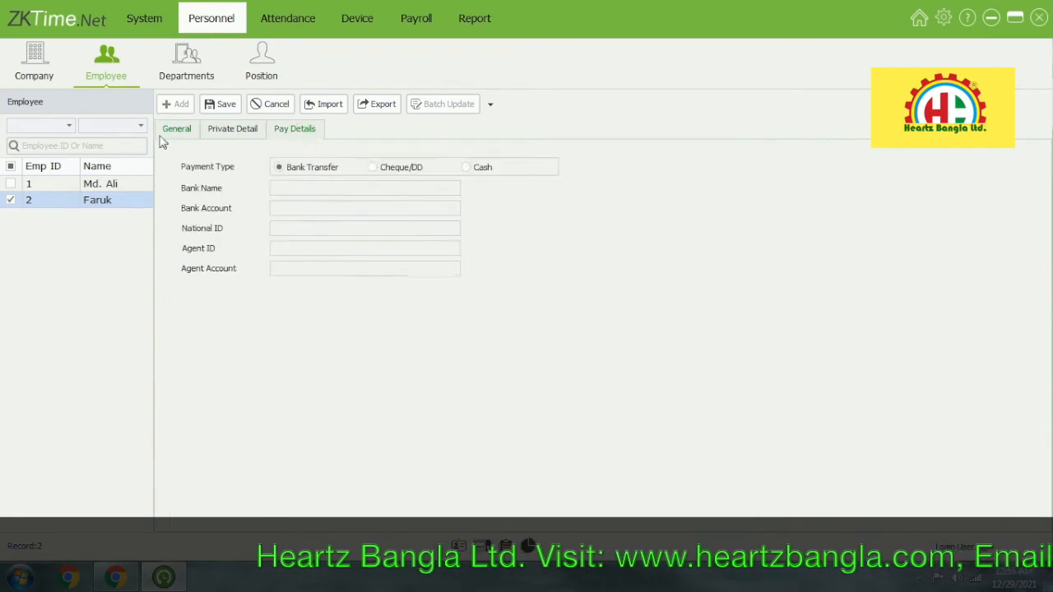
pyautogui.click(220, 104)
# Add and save the fourth employee's record with ID and first name, assigned to the Sales department with position Executive.
pyautogui.click(176, 104)
pyautogui.write('Rahim')
pyautogui.doubleClick(299, 210)
pyautogui.write('4')
pyautogui.click(377, 234)
pyautogui.write('Rahim')
pyautogui.click(403, 280)
pyautogui.click(403, 327)
pyautogui.click(403, 396)
pyautogui.click(312, 483)
pyautogui.click(216, 105)
# Add and save the fifth employee's record with ID and first name, assigned to the Account department with position Executive.
pyautogui.click(176, 105)
pyautogui.write('5')
pyautogui.click(349, 235)
pyautogui.write('Hasan')
pyautogui.click(404, 281)
pyautogui.click(329, 349)
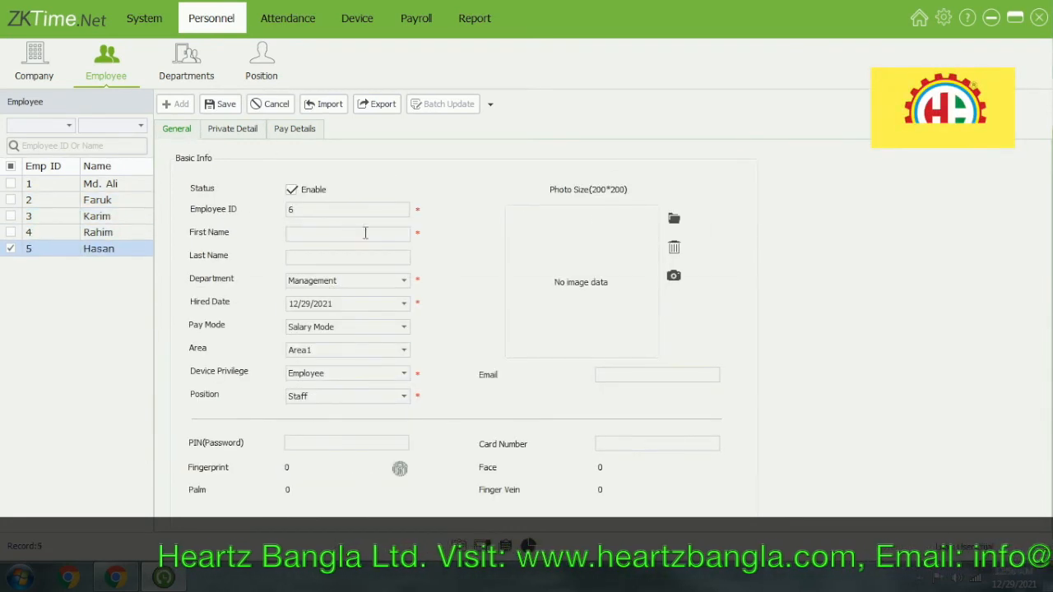
# Complete and save the sixth employee's record with the first name, Marketing department, Wage Mode and position Executive.
pyautogui.click(403, 280)
pyautogui.scroll(-1, 362, 370)
pyautogui.click(348, 364)
pyautogui.click(220, 105)
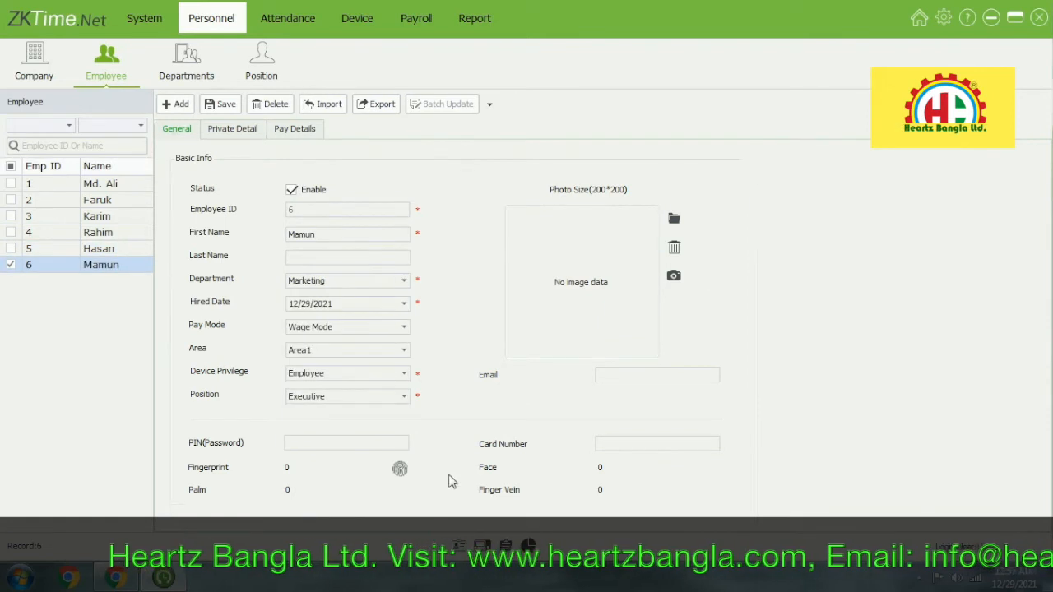
# Add the Heartz-Bangla-Logo-copy-2 image from the Desktop as the company logo and save the company information.
pyautogui.click(50, 75)
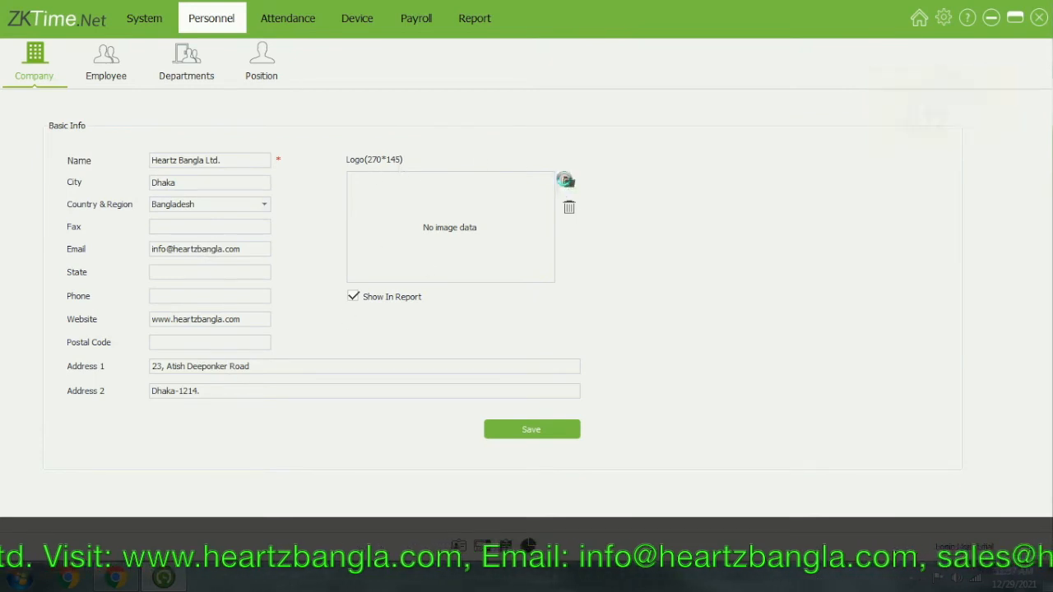
pyautogui.click(569, 182)
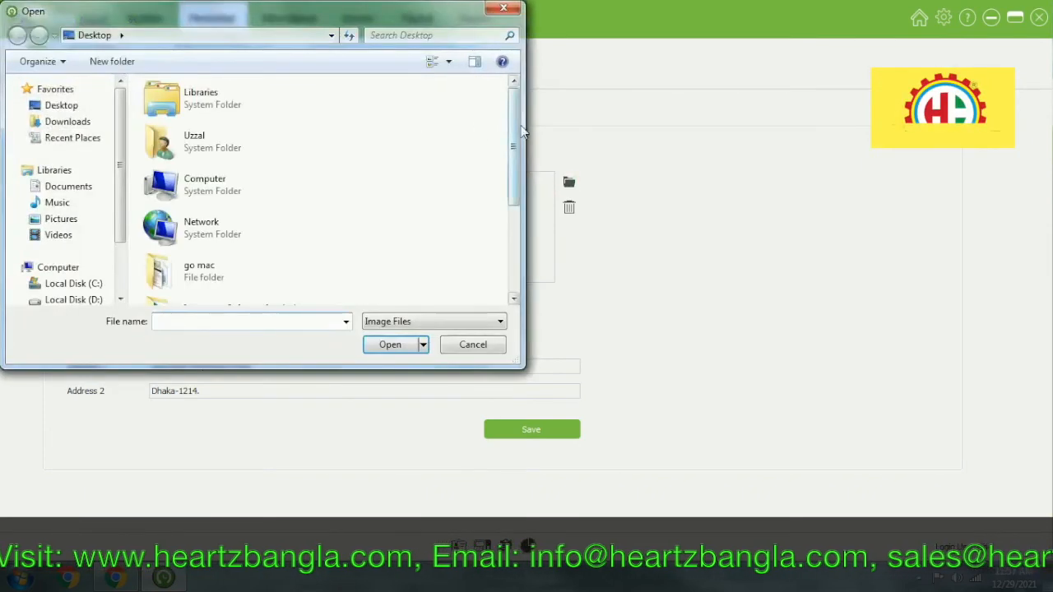
pyautogui.moveTo(517, 131); pyautogui.dragTo(516, 216)
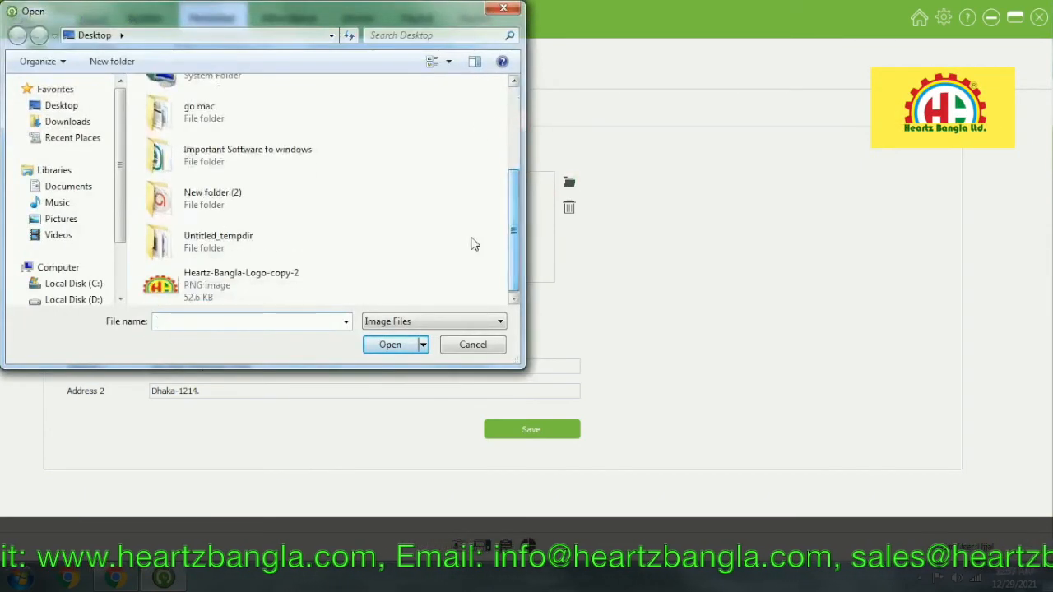
pyautogui.click(237, 292)
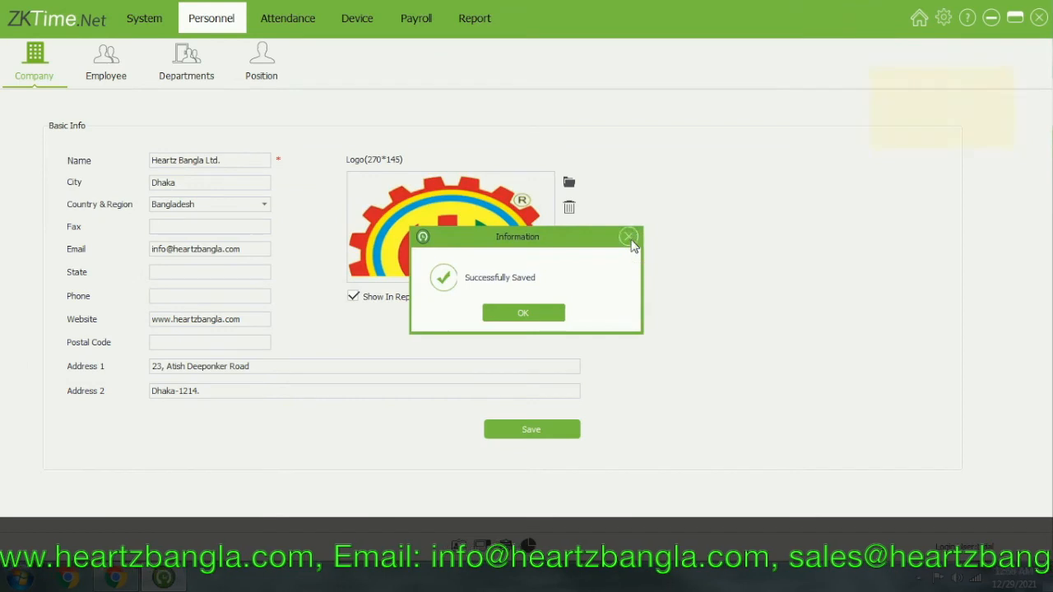
pyautogui.click(631, 238)
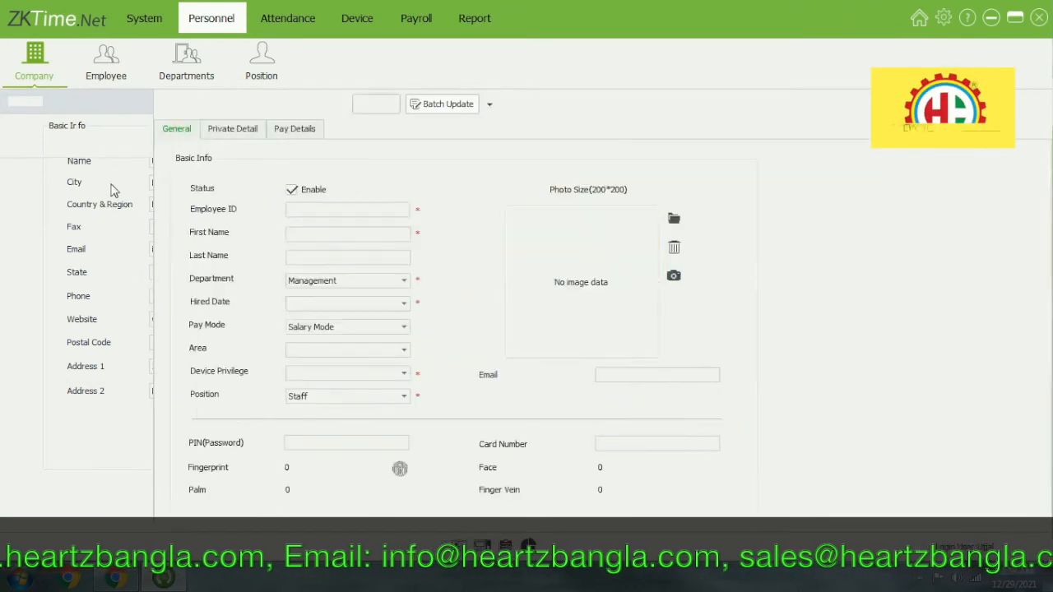
# Review the company information, the employee list, the departments and the position hierarchy.
pyautogui.click(37, 74)
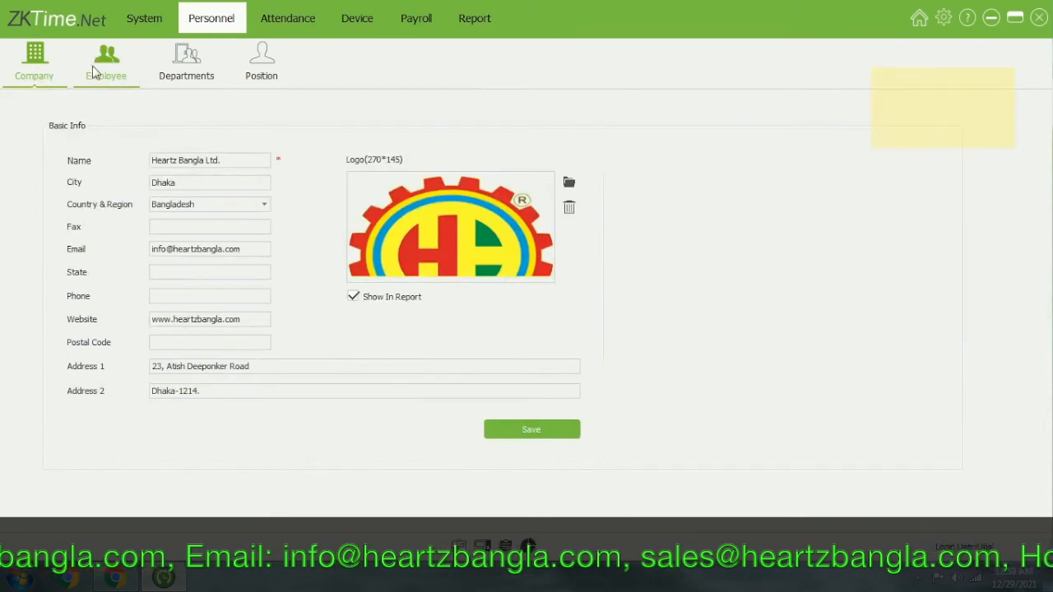
pyautogui.click(90, 74)
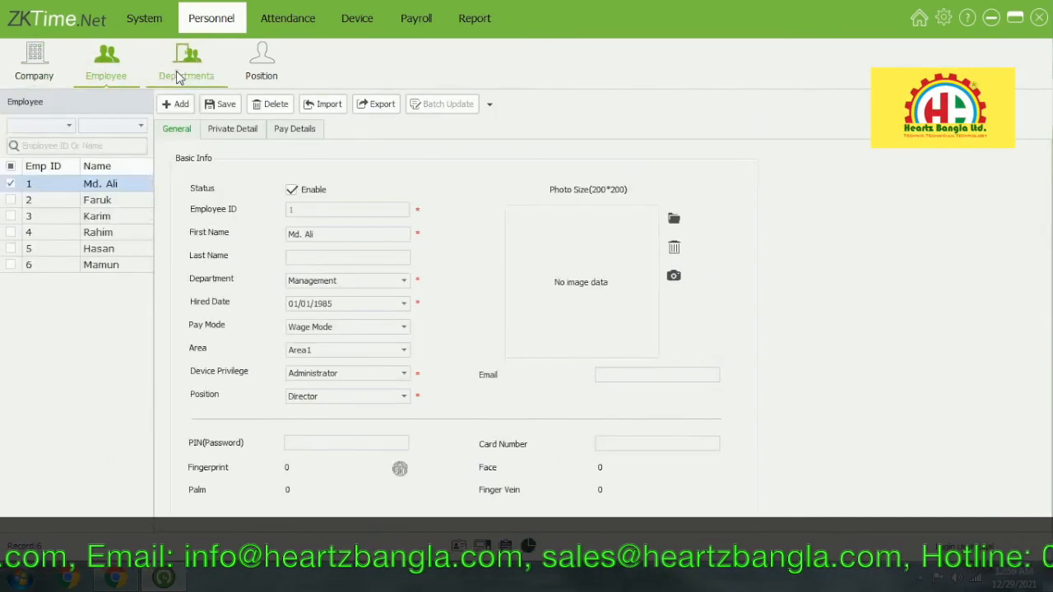
pyautogui.click(176, 72)
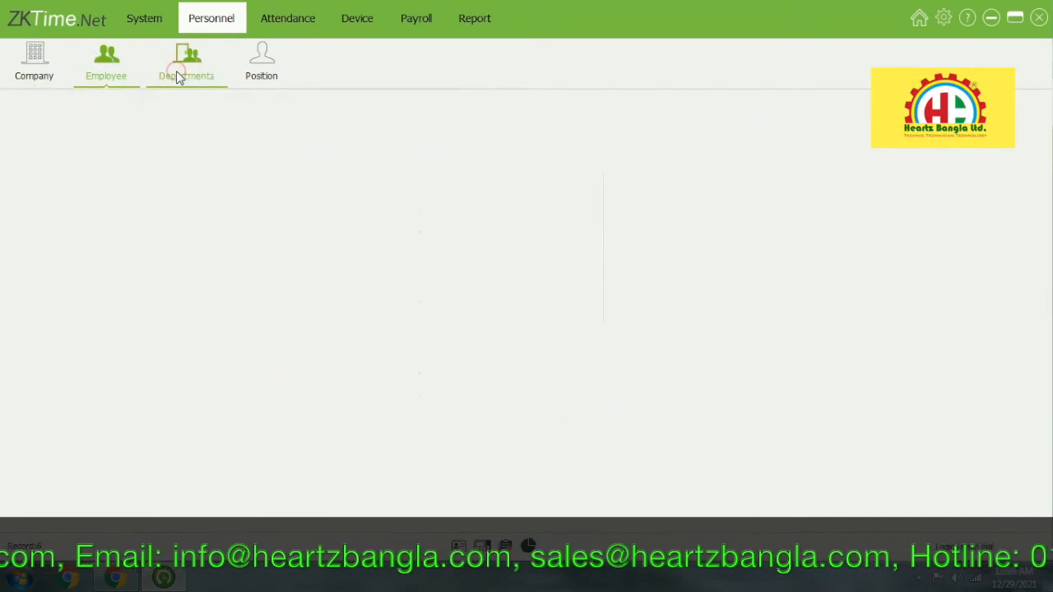
pyautogui.click(249, 79)
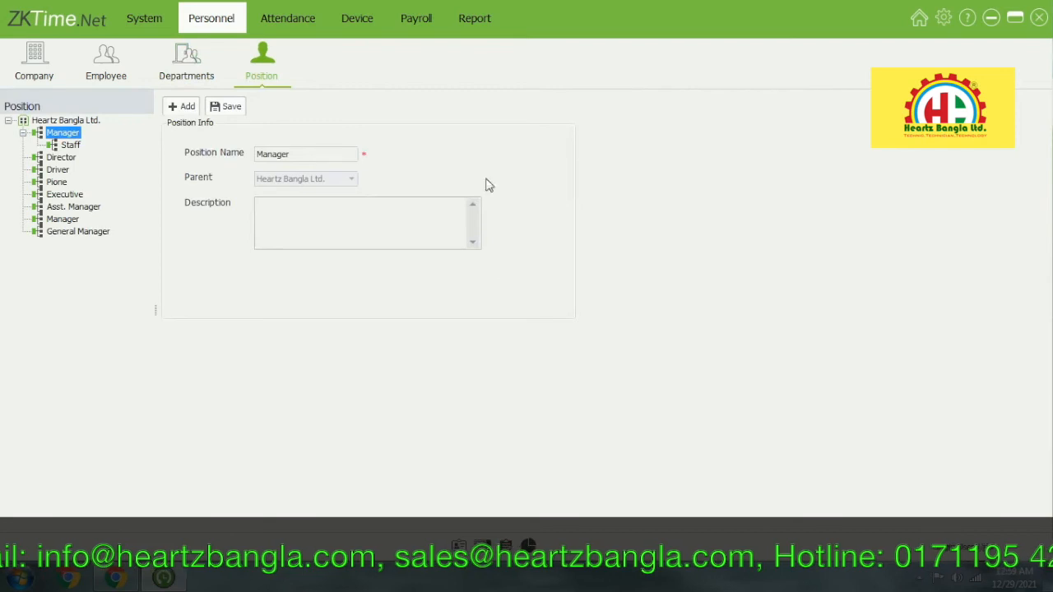
# Preview the Employee Report, examine every employee's entry on its pages, and return to the home screen.
pyautogui.click(479, 21)
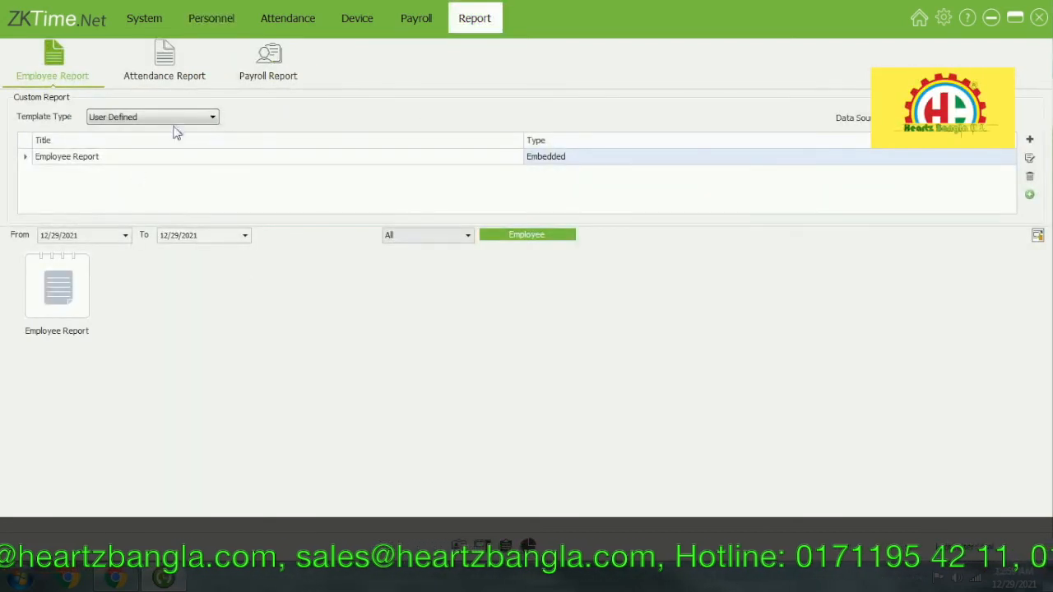
pyautogui.click(44, 287)
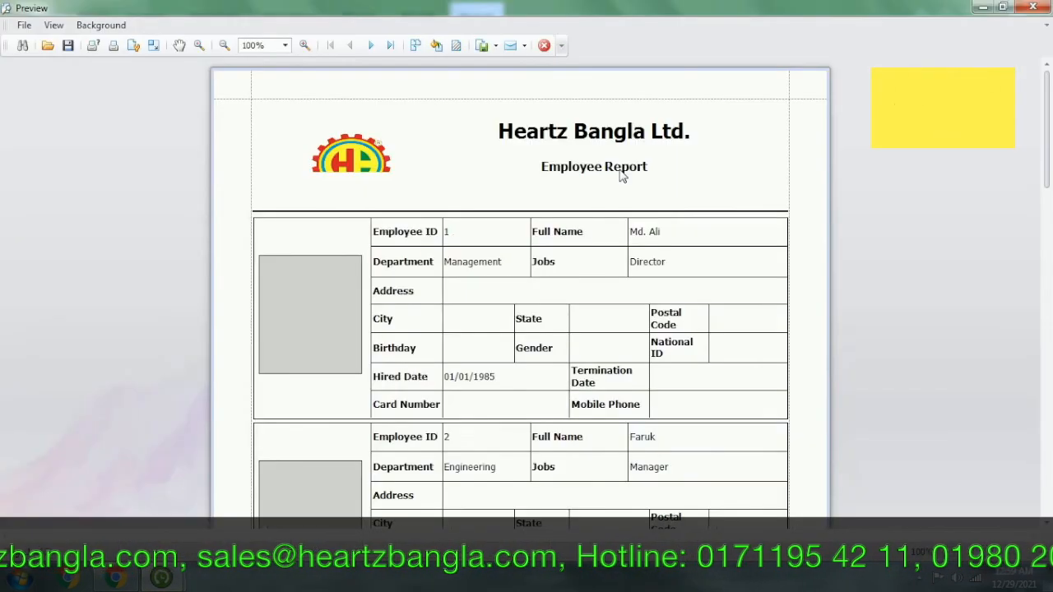
pyautogui.scroll(-2, 621, 176)
pyautogui.scroll(-4, 621, 176)
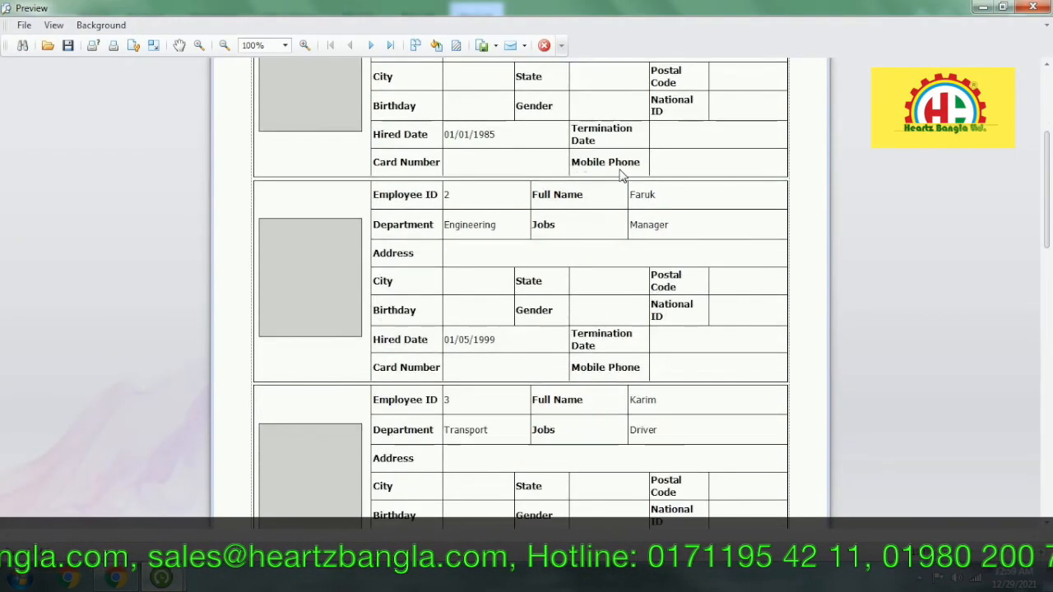
pyautogui.scroll(-2, 621, 176)
pyautogui.scroll(-7, 621, 176)
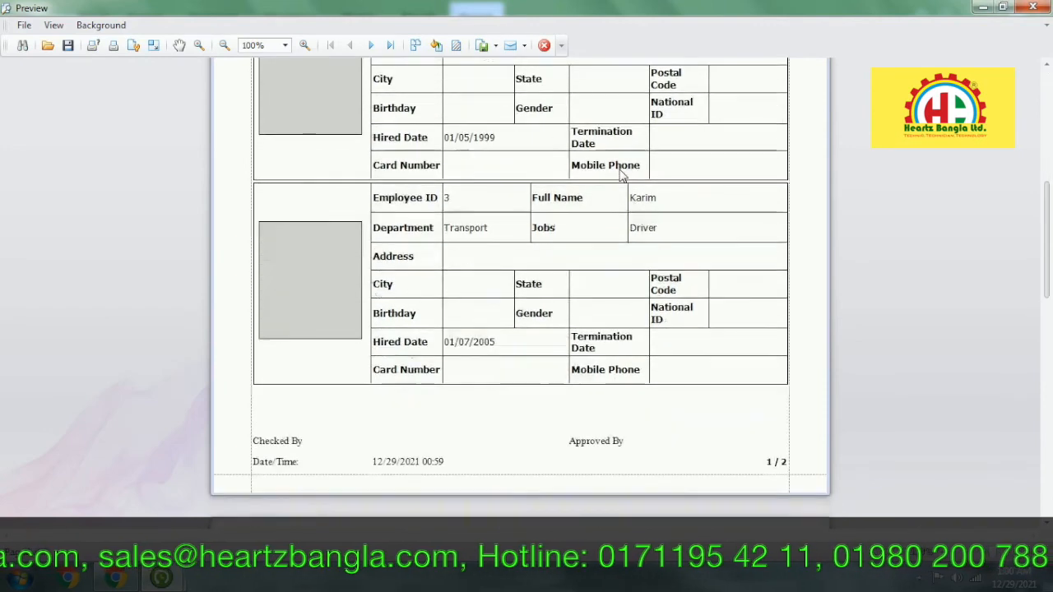
pyautogui.scroll(-13, 621, 176)
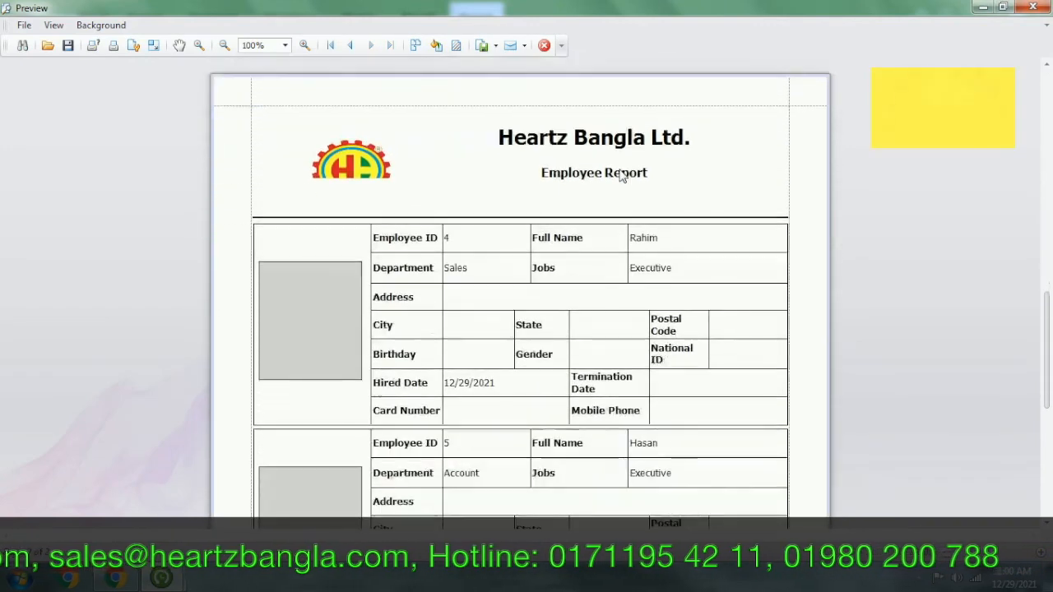
pyautogui.scroll(-5, 622, 176)
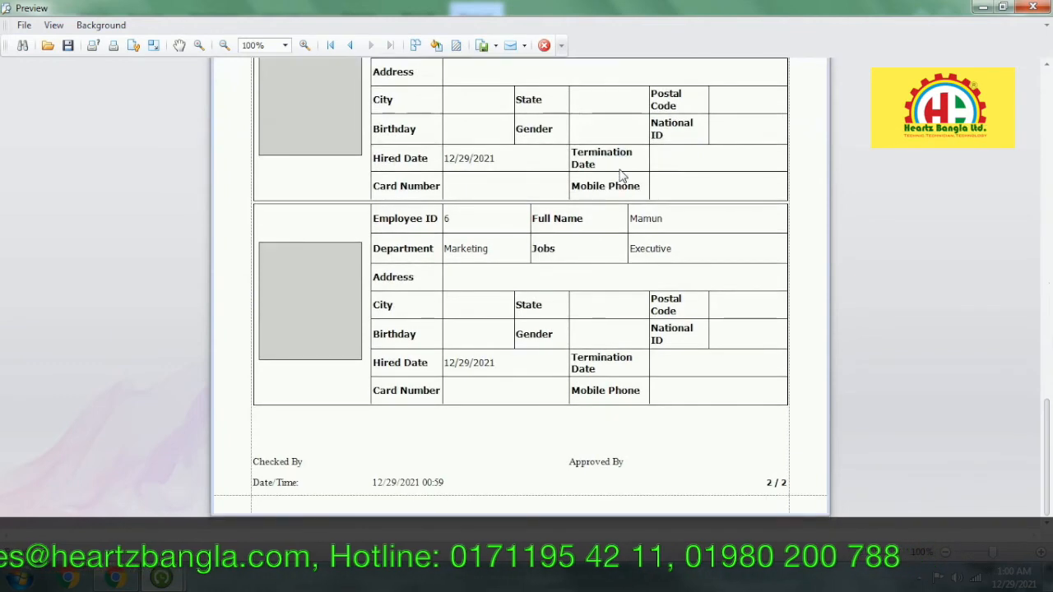
pyautogui.scroll(11, 621, 176)
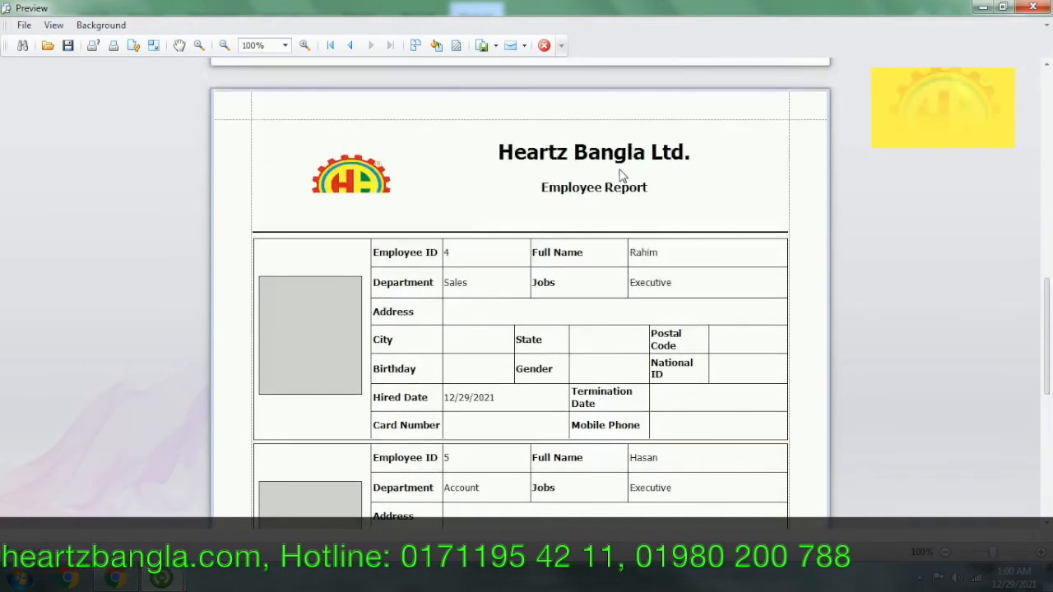
pyautogui.scroll(13, 622, 177)
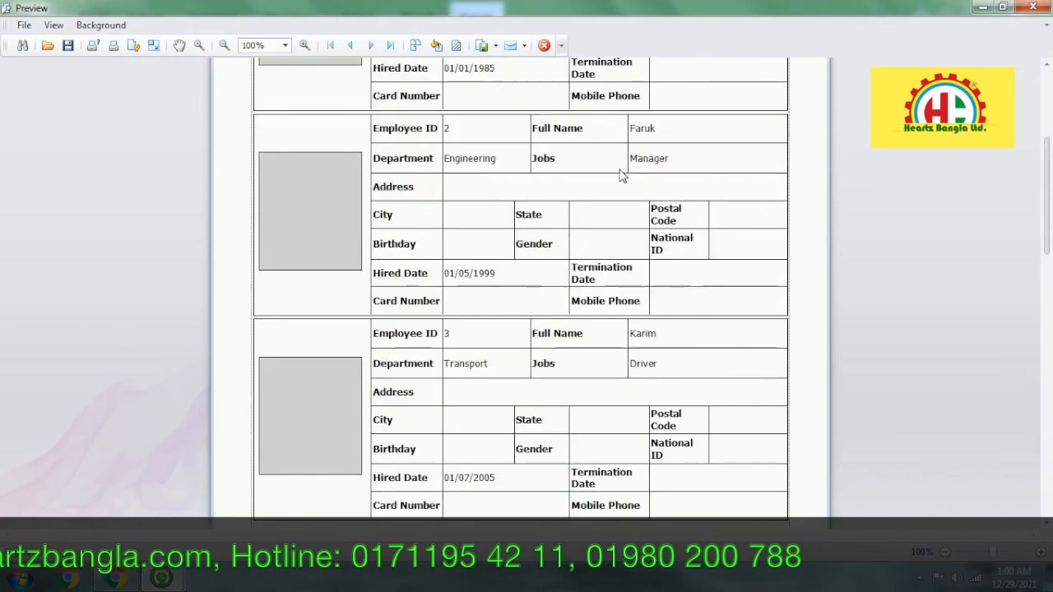
pyautogui.scroll(8, 621, 176)
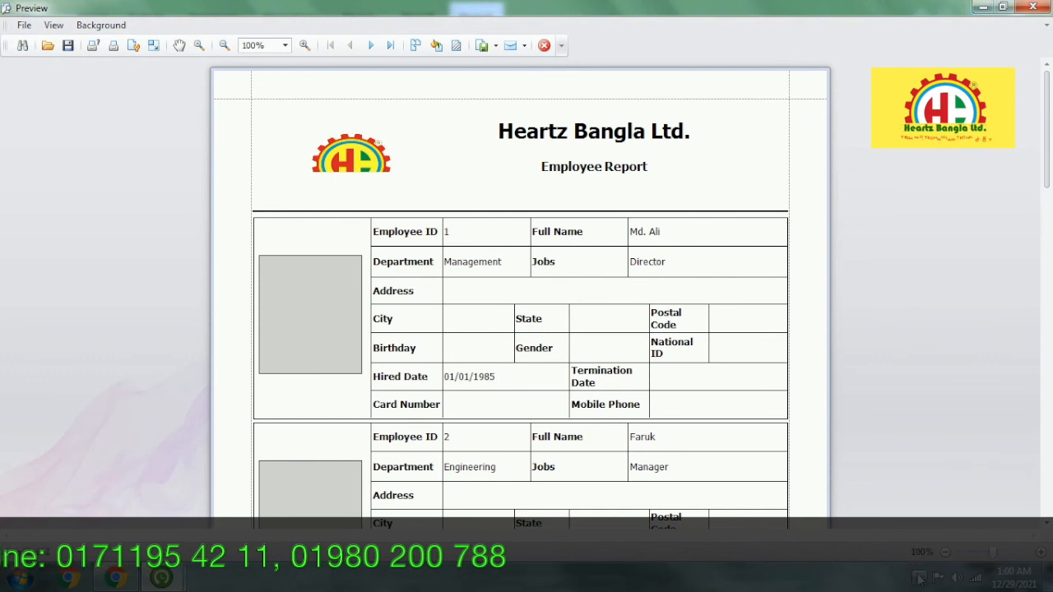
pyautogui.click(990, 14)
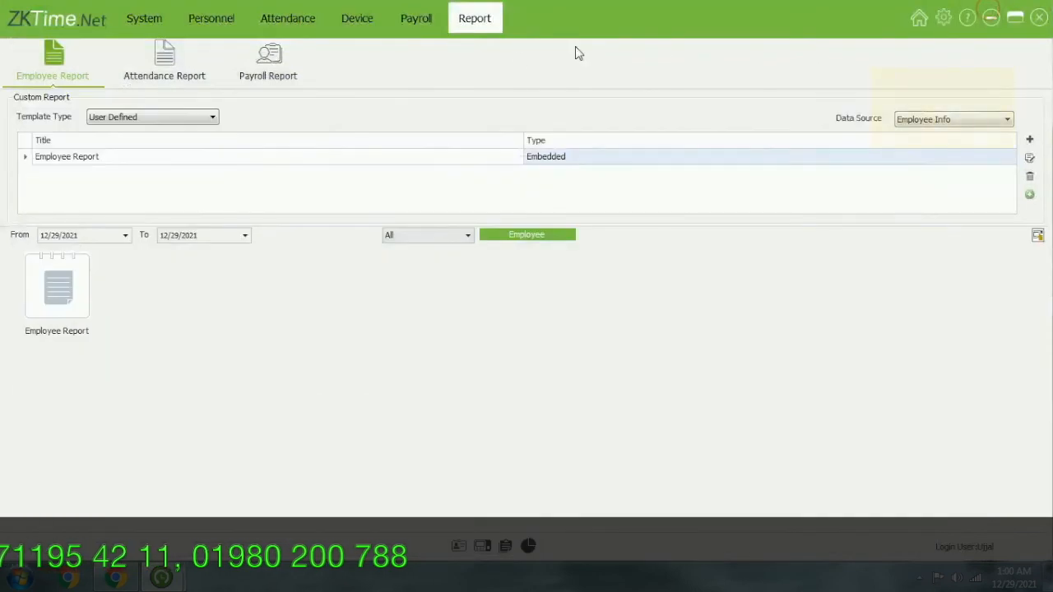
pyautogui.click(917, 19)
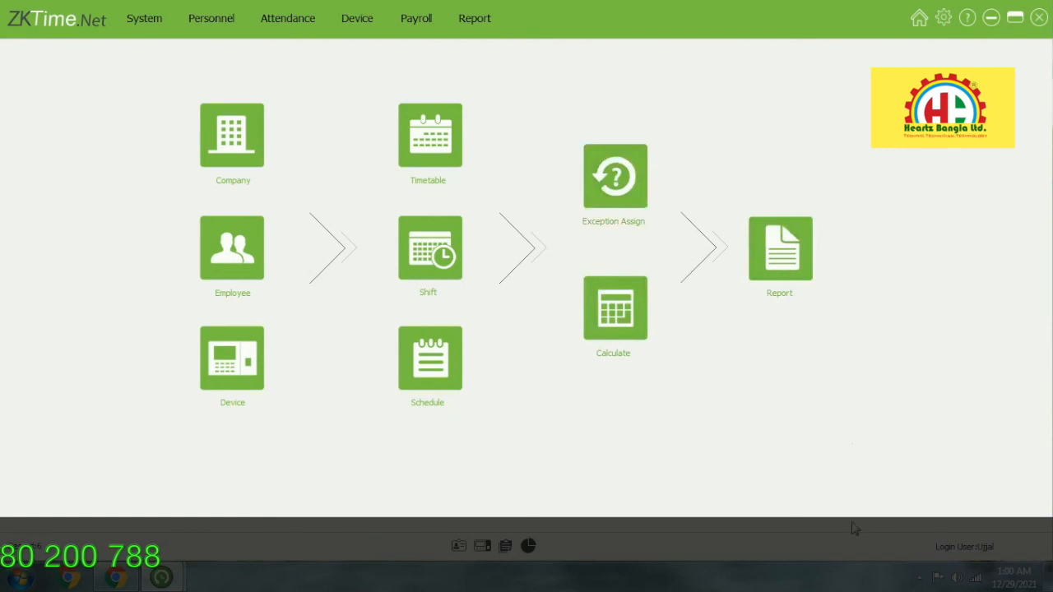
pyautogui.click(919, 576)
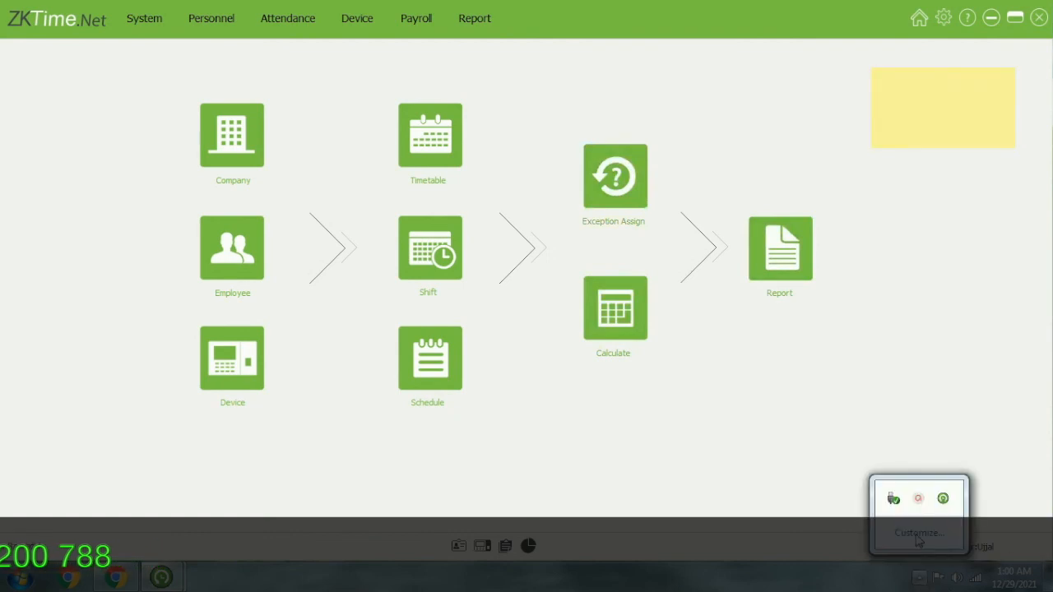
pyautogui.click(919, 502)
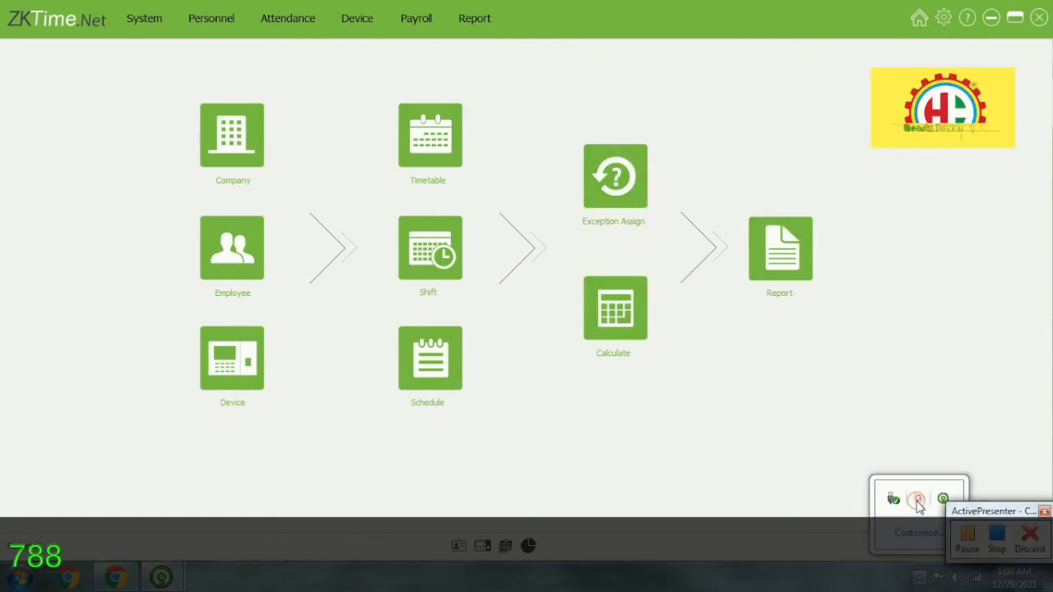
pyautogui.click(996, 537)
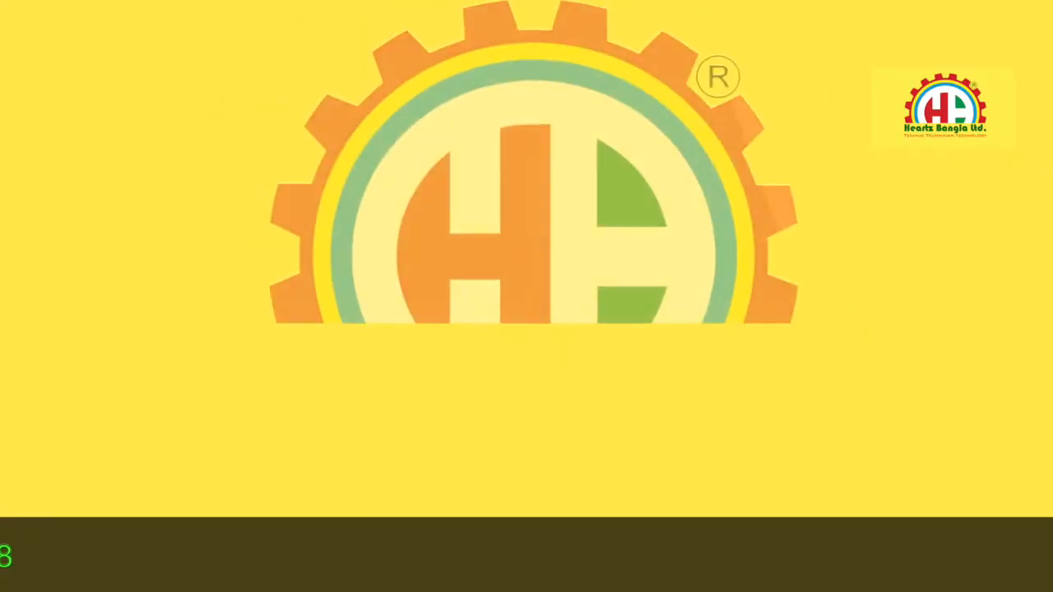